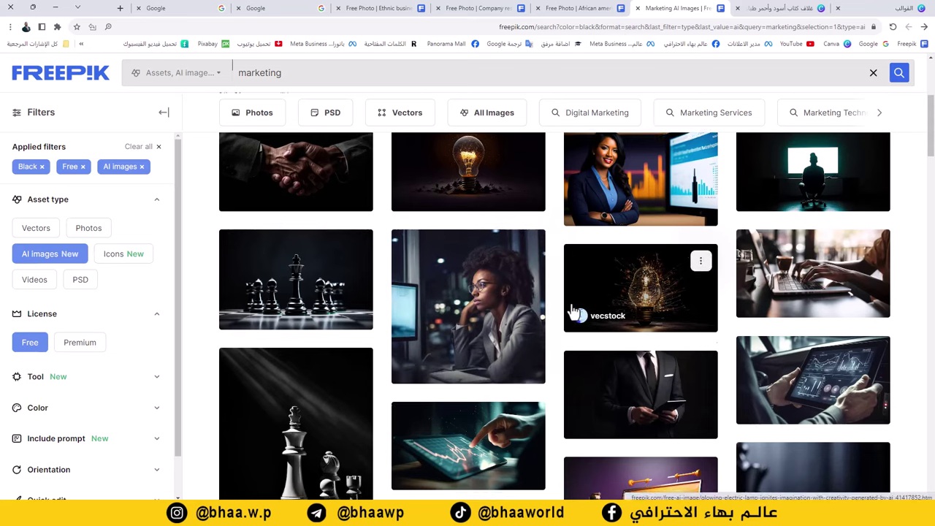
Browse the black free AI marketing images and open the 3D businessman and green-suited superhero images in separate tabs.
scroll(680, 344, down, 1)
scroll(676, 354, down, 1)
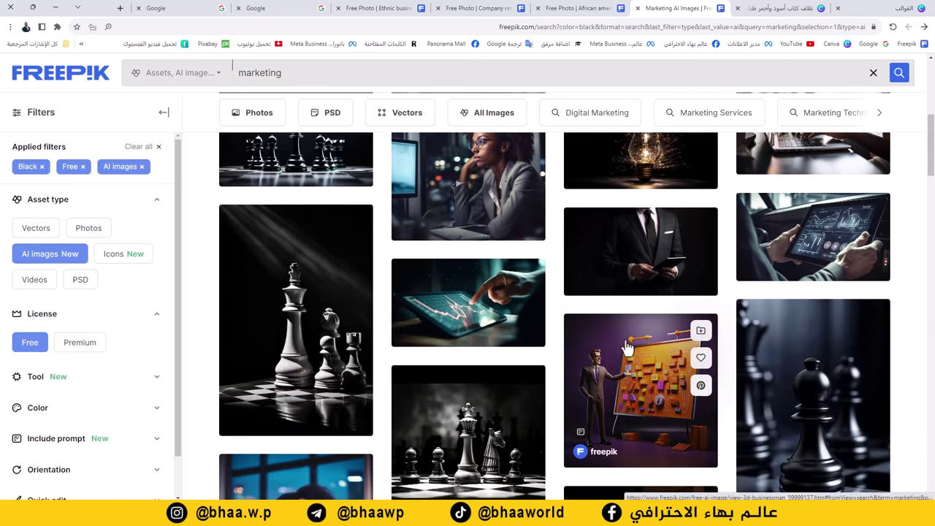
scroll(665, 314, down, 1)
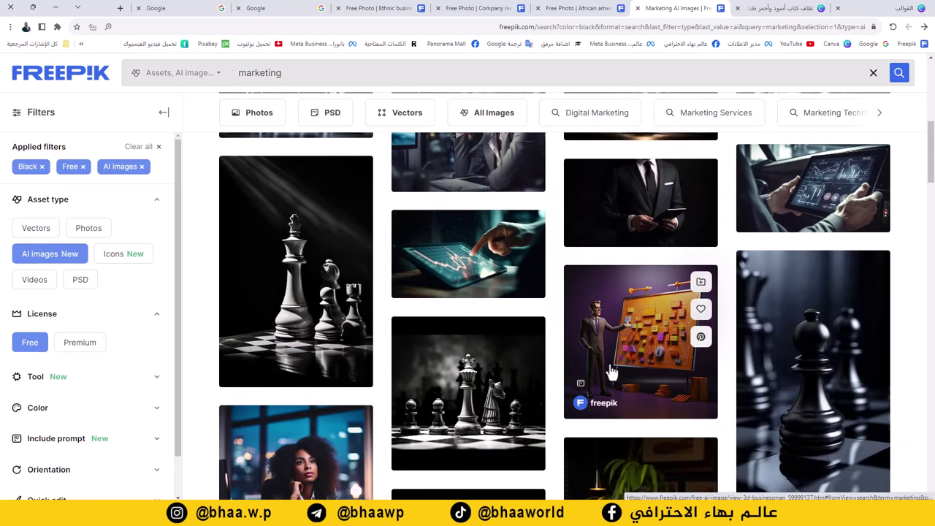
middle_click(653, 322)
scroll(639, 311, down, 4)
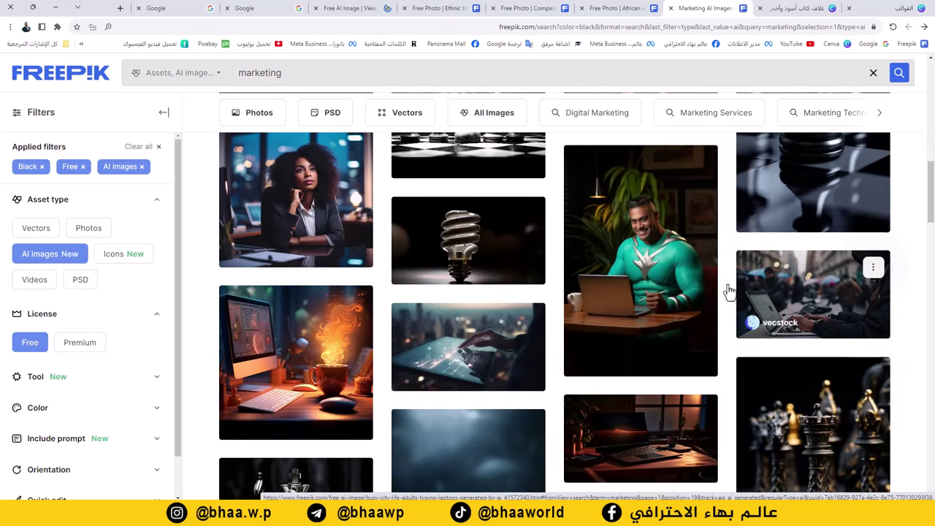
middle_click(633, 242)
scroll(635, 248, down, 3)
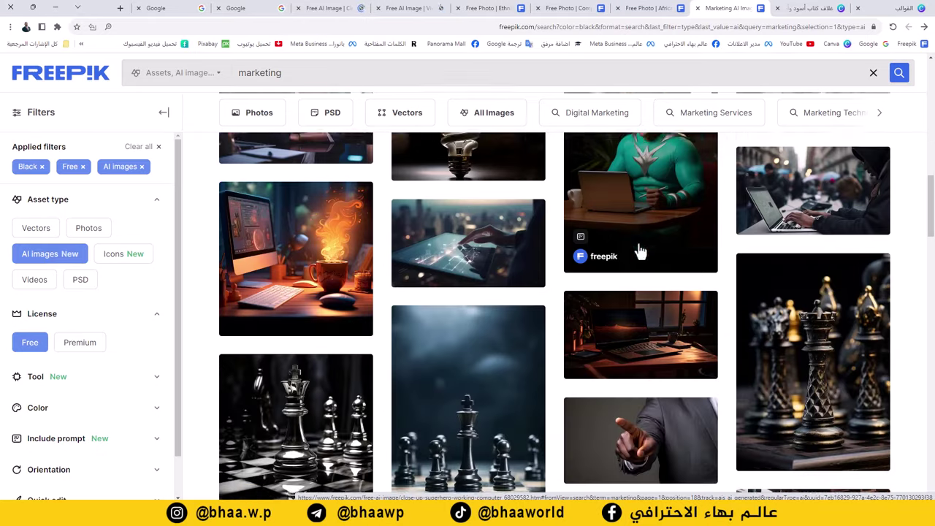
Look through more marketing results and open the portrait of two business professionals talking in its own tab.
scroll(476, 292, down, 1)
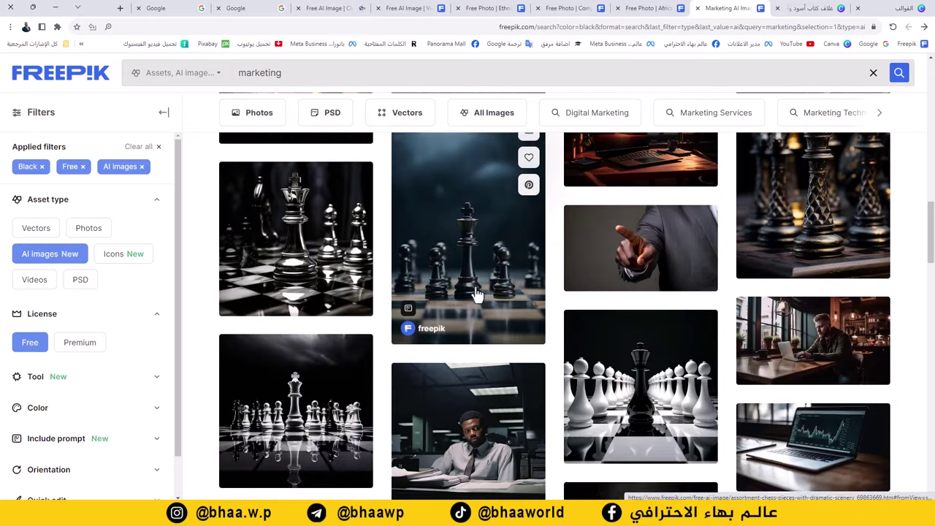
scroll(520, 299, down, 1)
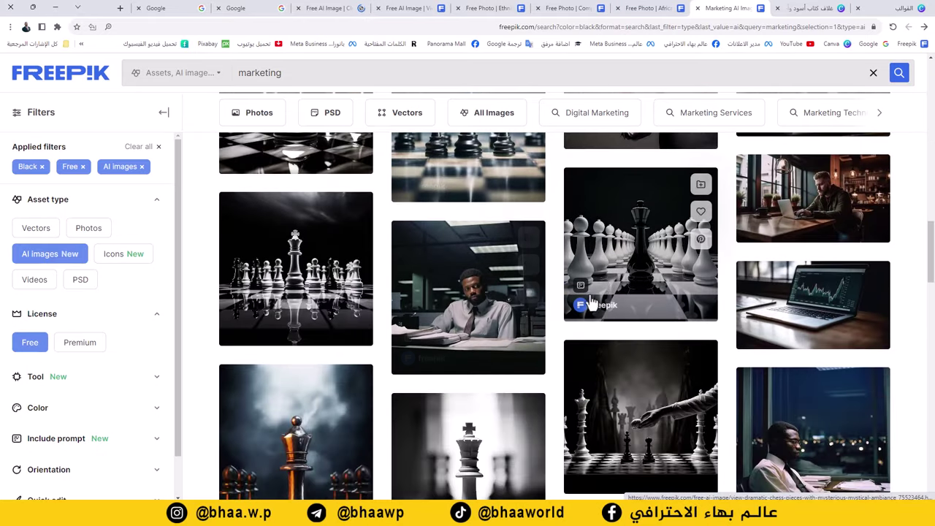
scroll(625, 292, down, 2)
scroll(620, 294, down, 4)
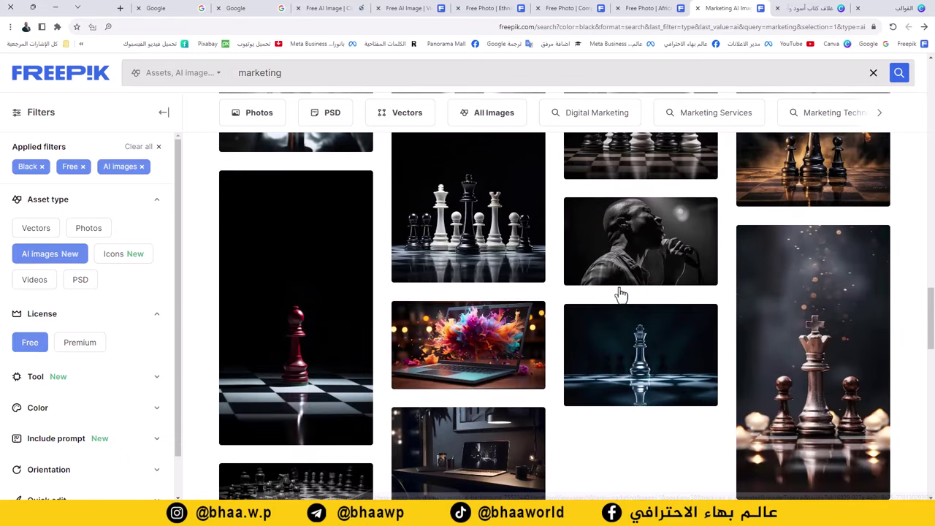
scroll(616, 288, down, 1)
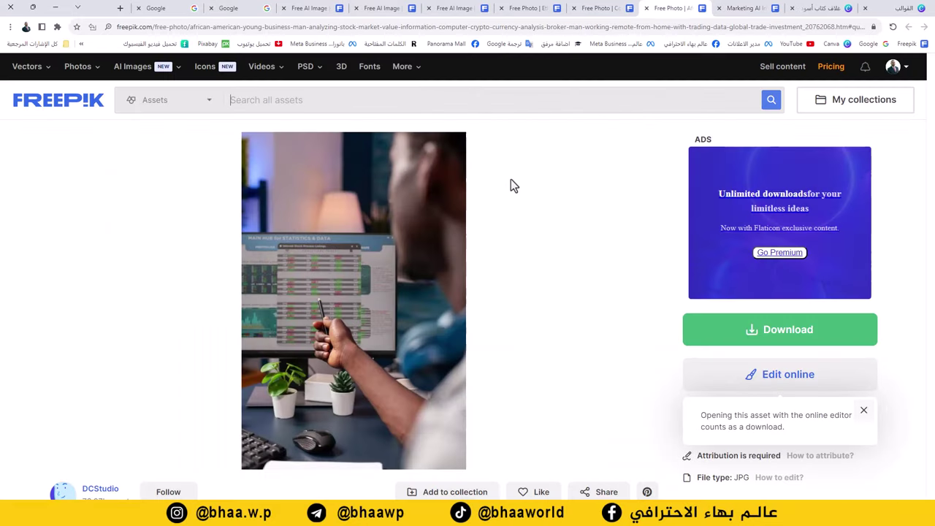
Review the opened photo pages and download the superhero image in the Large size, 1333 × 2000 px.
click(612, 8)
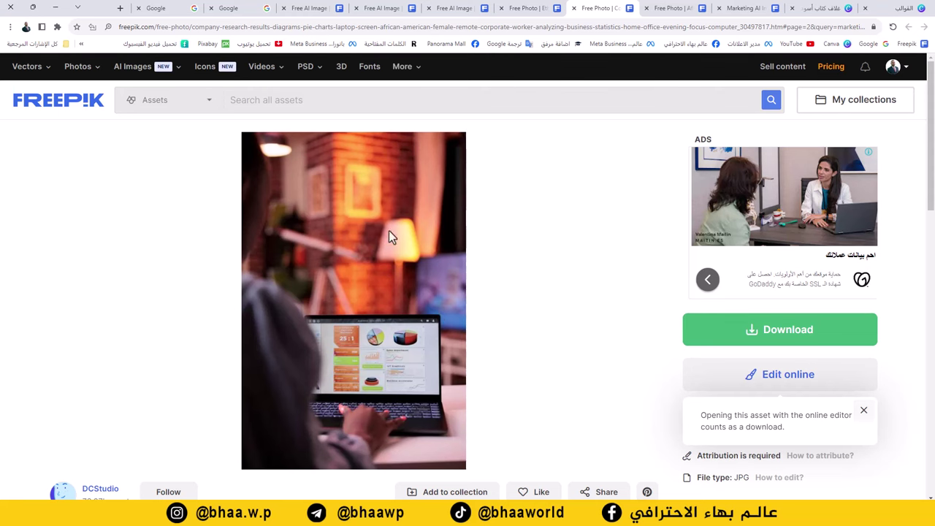
click(539, 8)
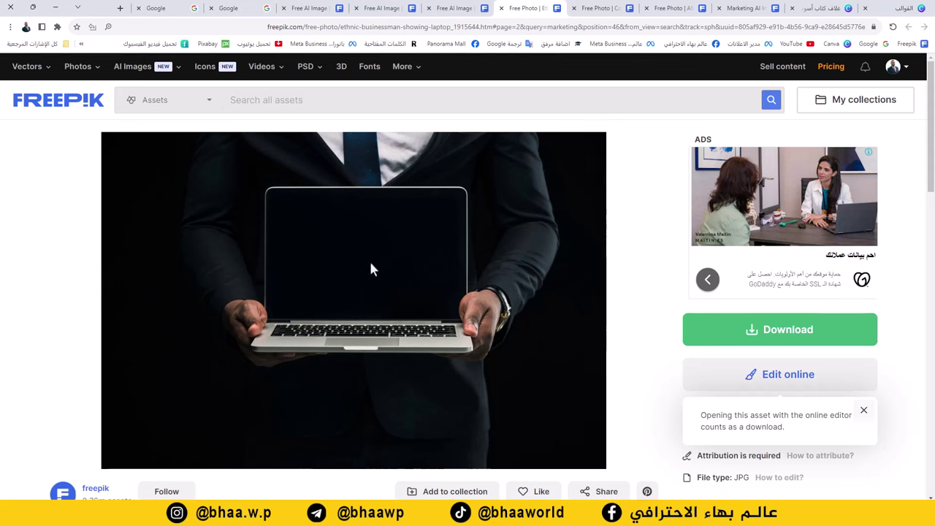
click(378, 8)
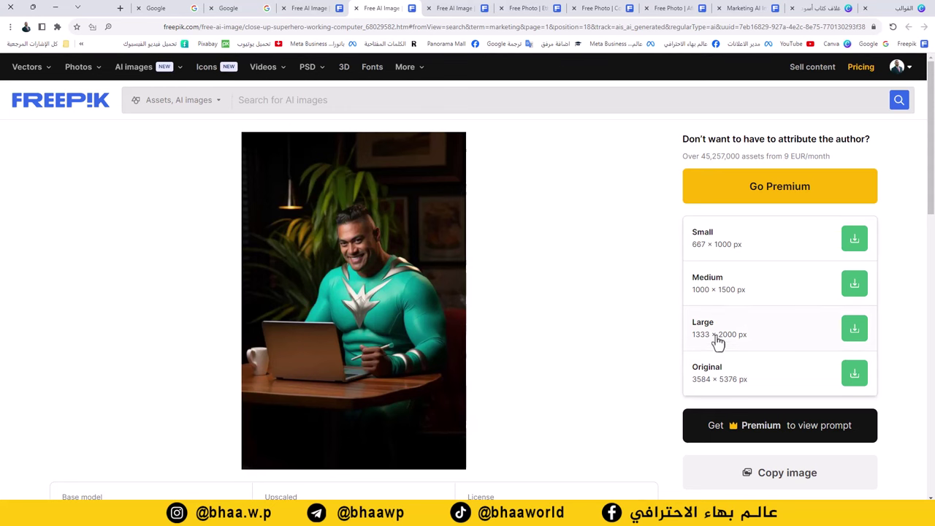
click(746, 337)
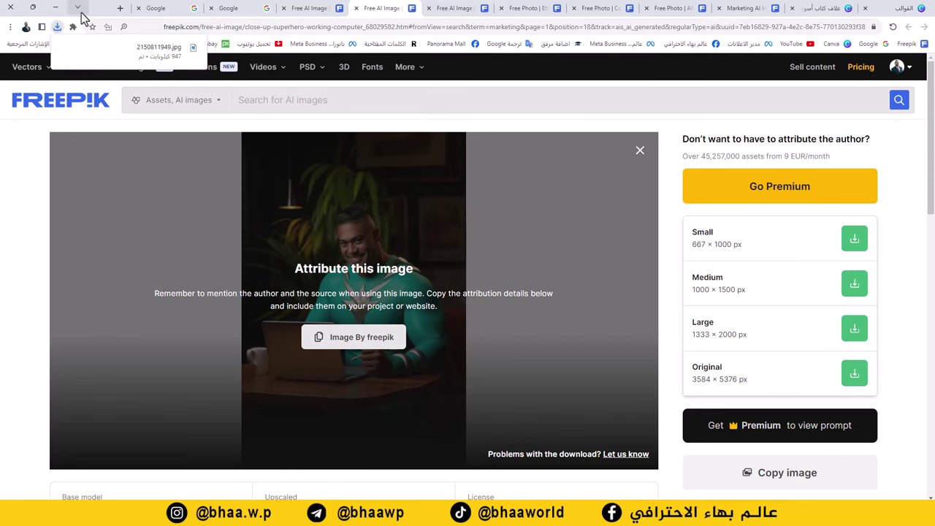
Download the portrait of two business professionals in the Large size, 2000 × 2000 px.
scroll(458, 215, down, 1)
scroll(459, 215, down, 1)
key(ctrl+shift+Tab)
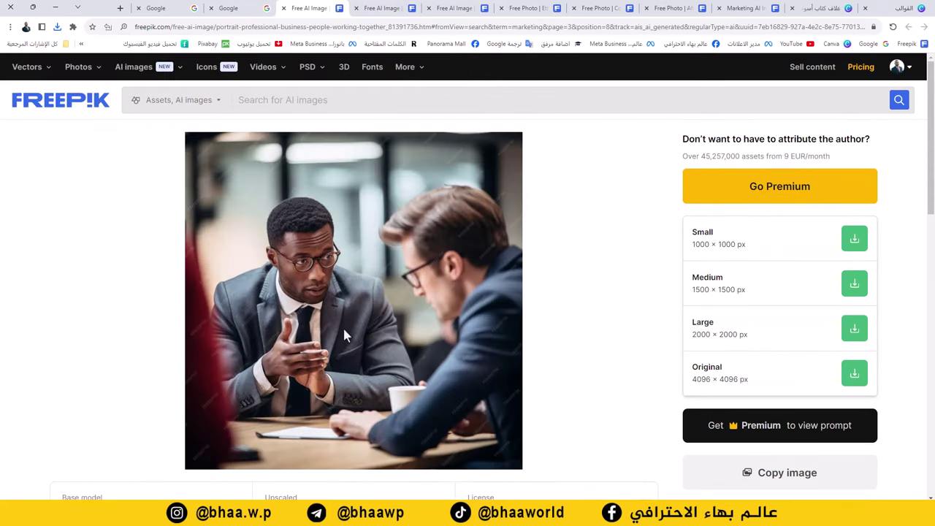
click(713, 336)
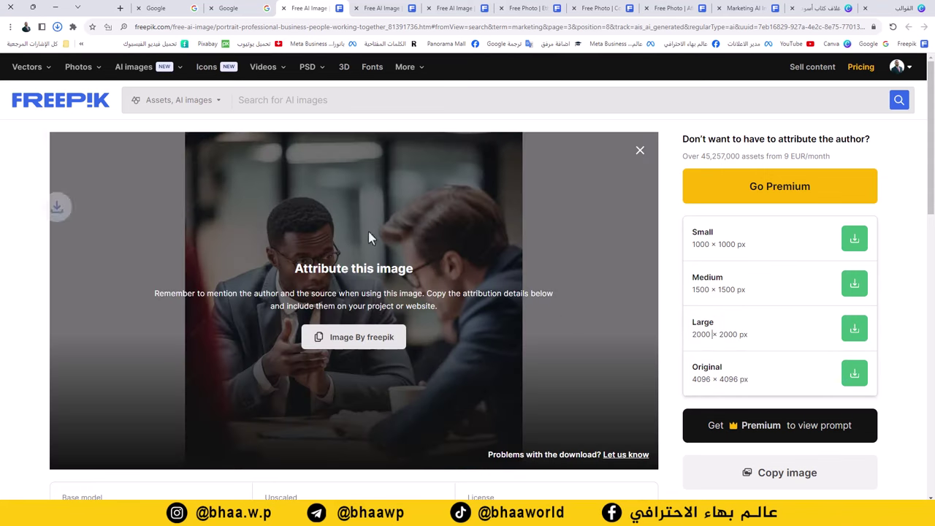
Switch to the Canva book cover design and upload 2150917234.jpg and 2150811949.jpg from the Downloads folder.
click(826, 8)
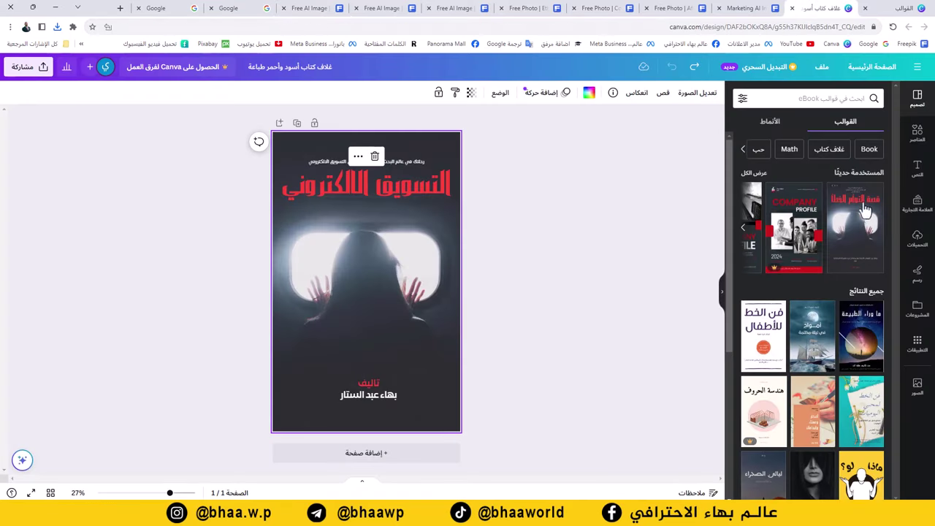
click(917, 241)
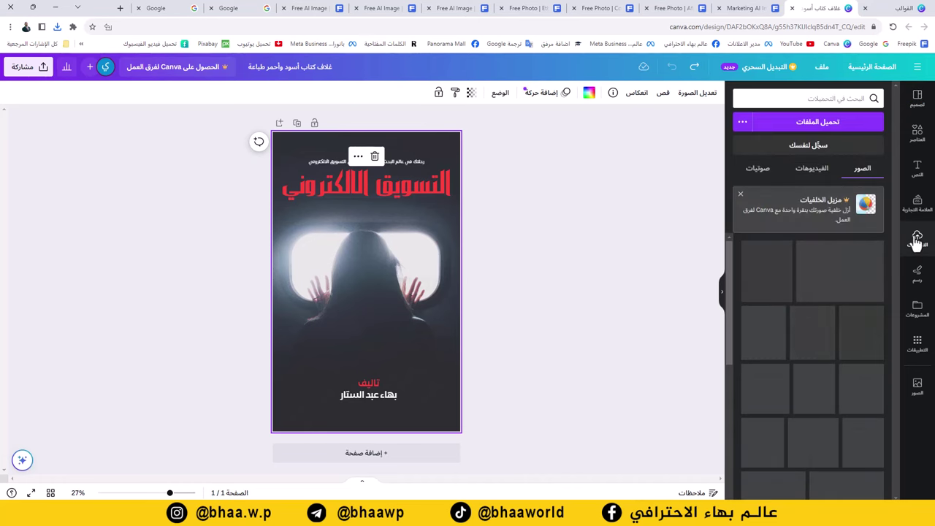
click(812, 121)
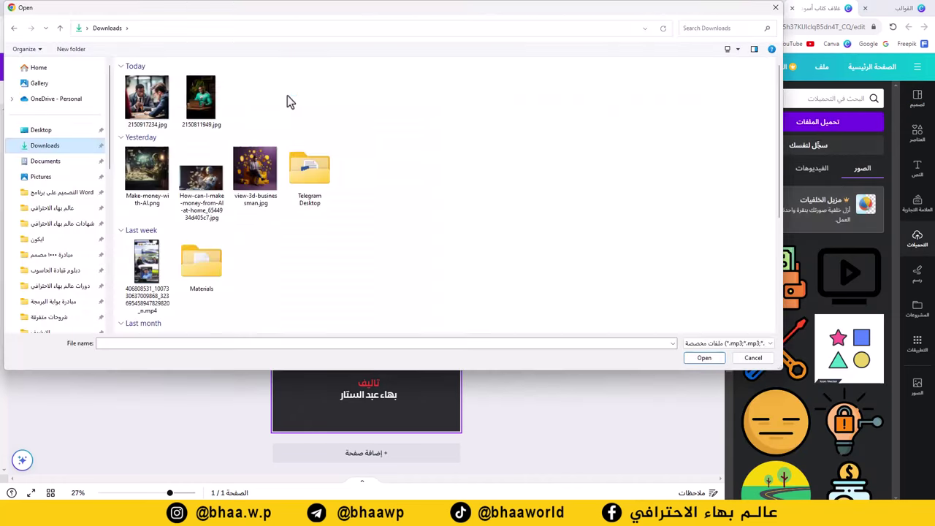
drag(288, 100, 155, 119)
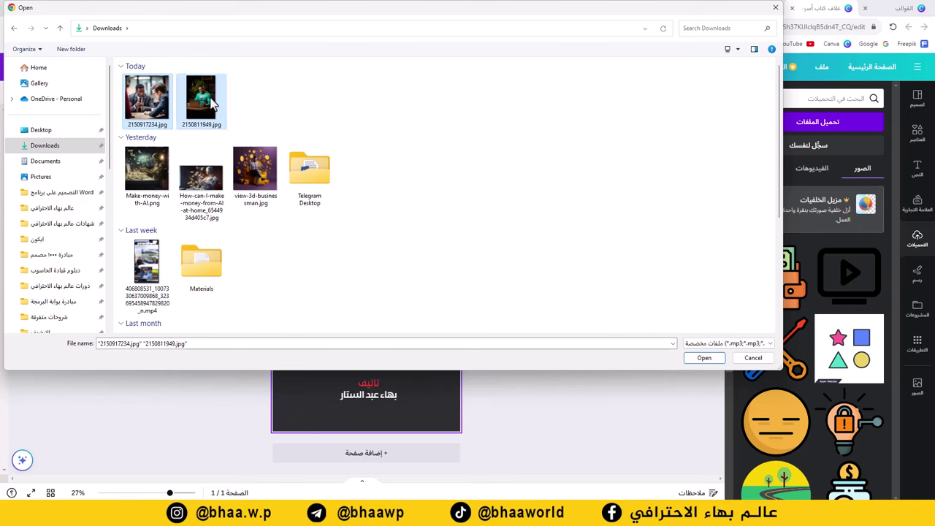
click(706, 358)
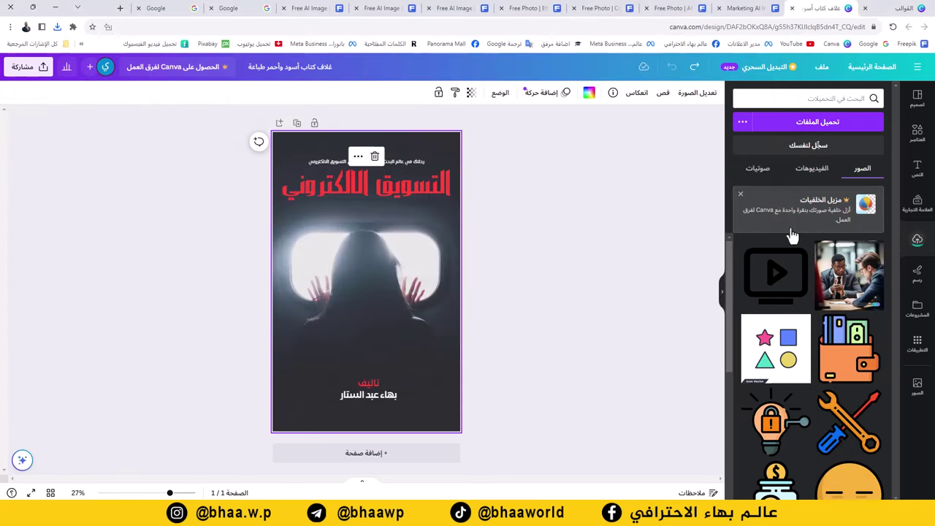
Place the uploaded superhero image on the cover and enlarge it to cover the whole page.
click(869, 271)
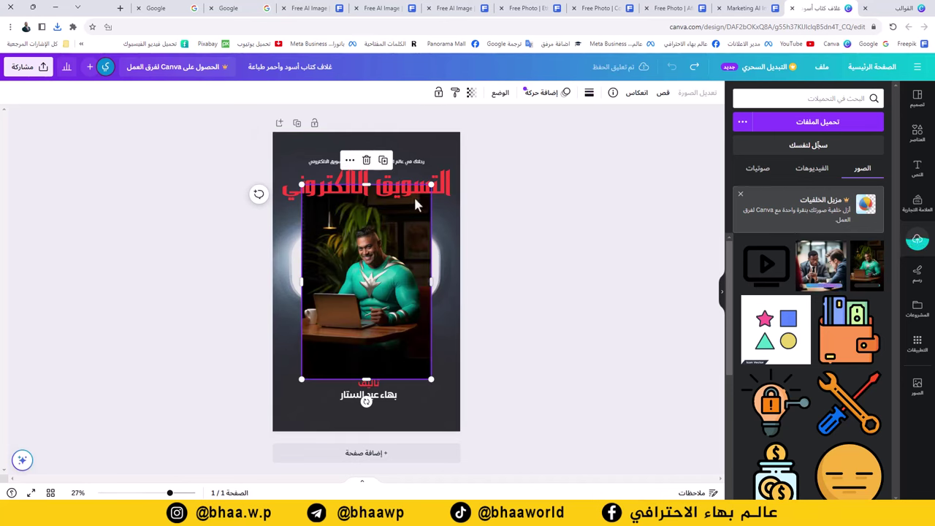
drag(431, 182, 460, 127)
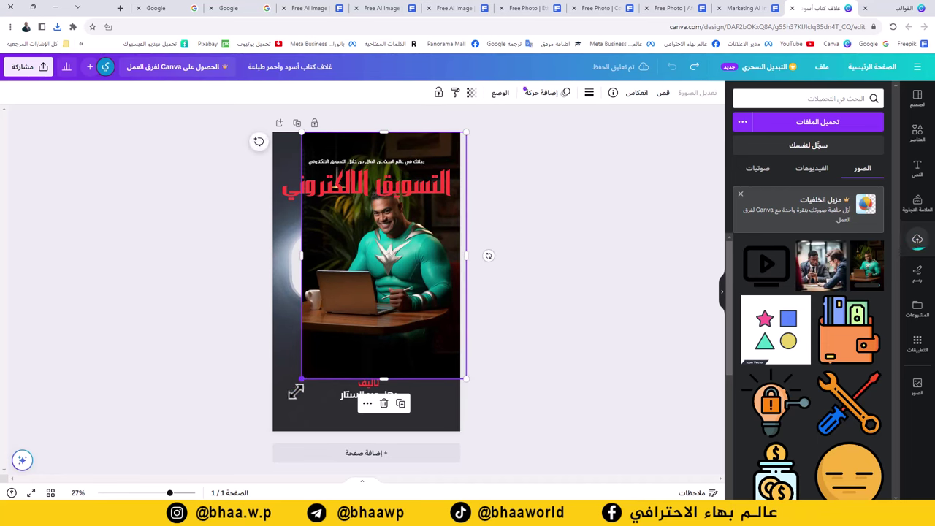
drag(293, 385, 266, 432)
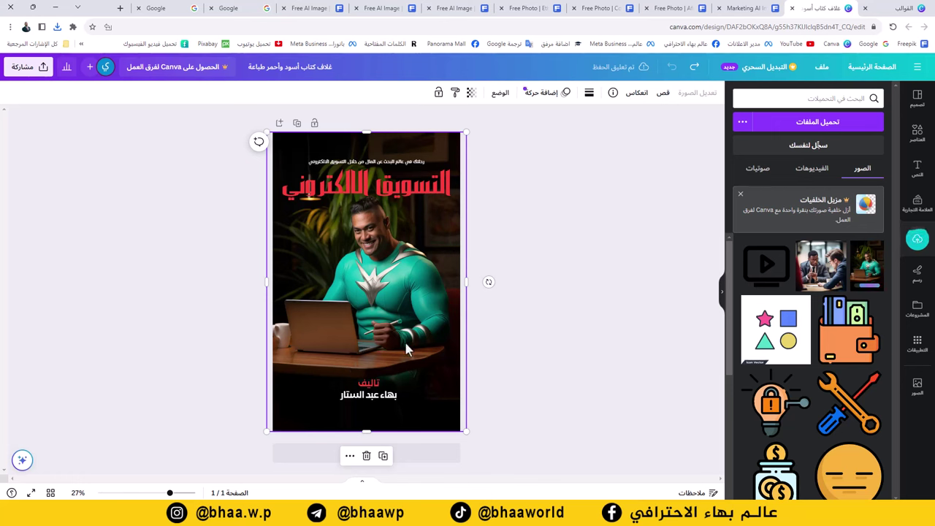
Move the author text slightly lower and the title group slightly higher on the cover.
click(377, 402)
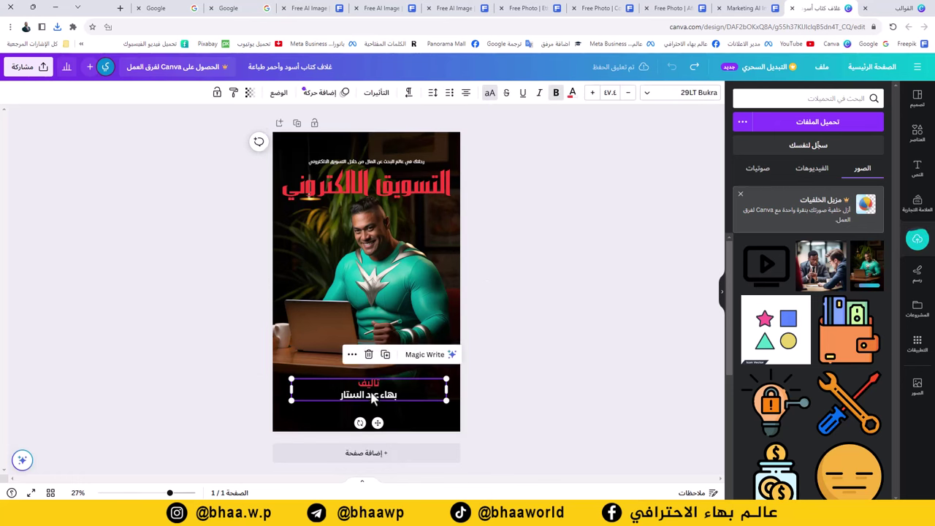
drag(377, 402, 370, 409)
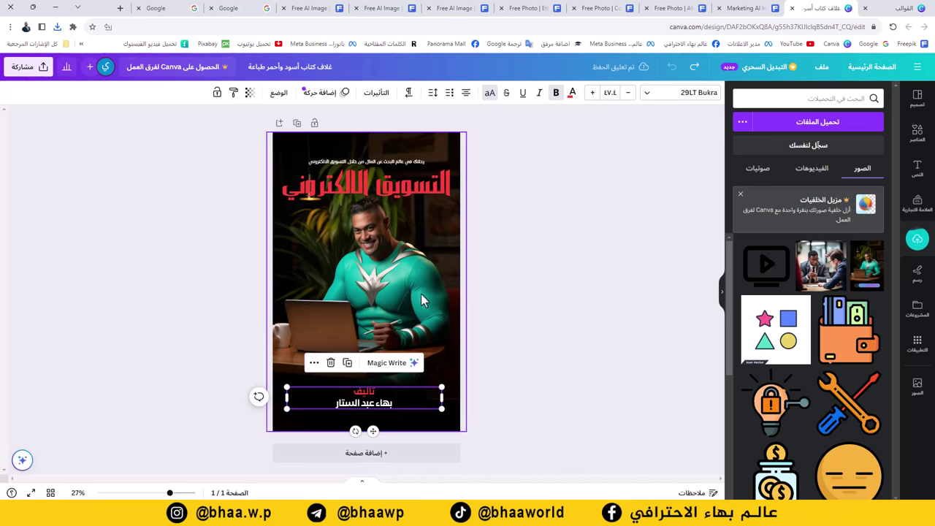
drag(395, 168, 393, 153)
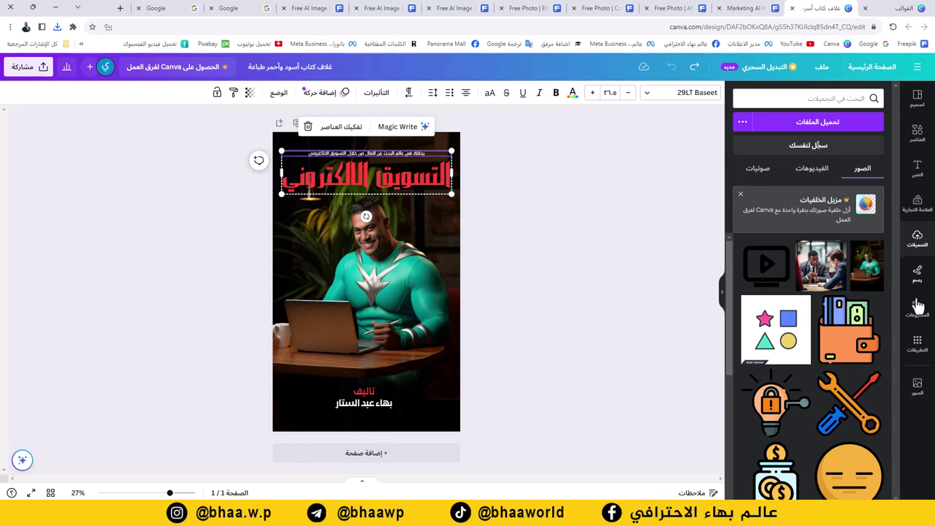
Add a square (مربع) shape to the cover and stretch it into a rectangle over the title at the title's width.
click(916, 139)
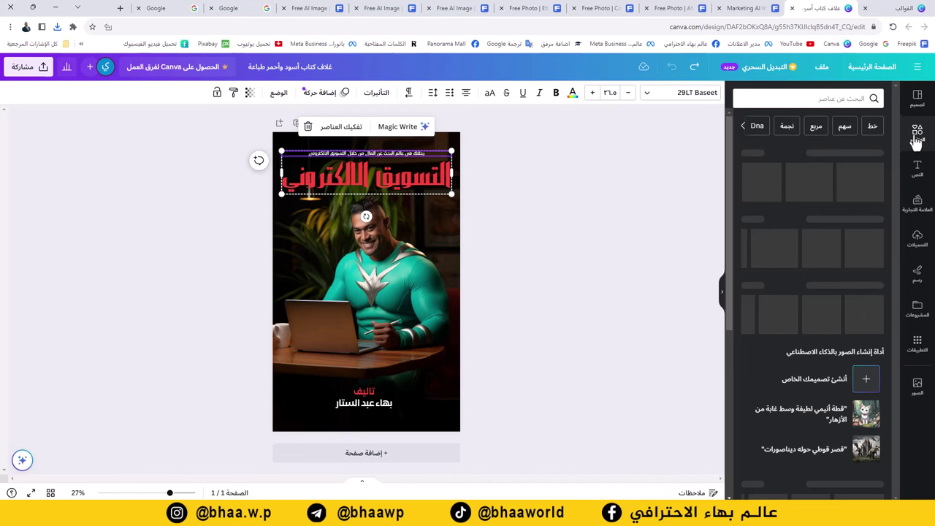
click(815, 125)
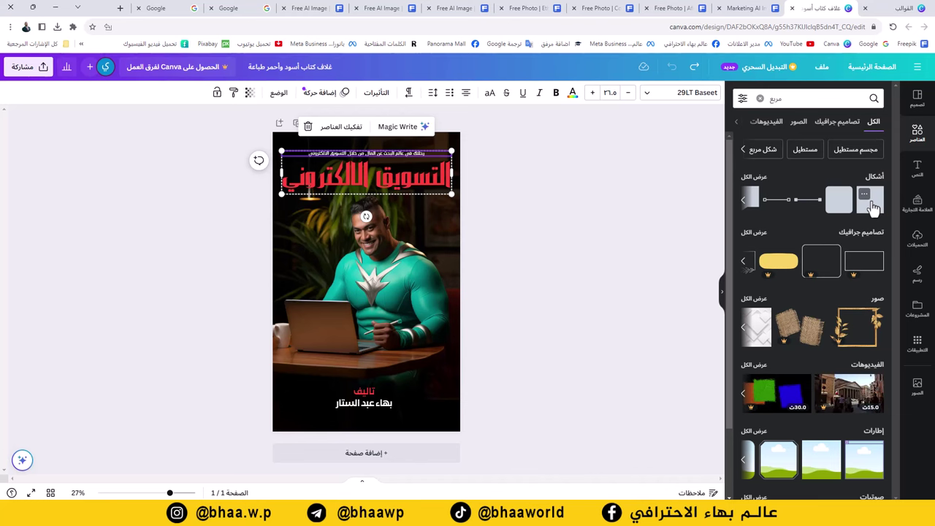
drag(874, 208, 441, 251)
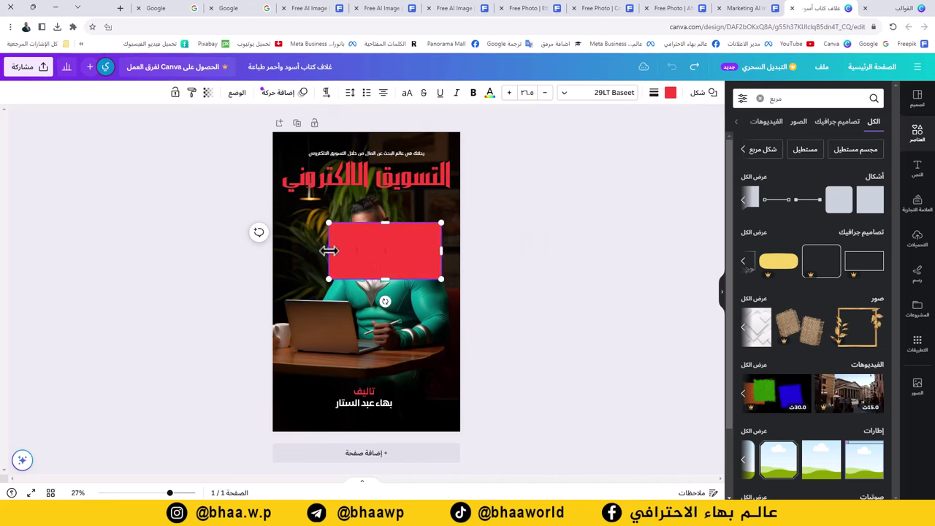
drag(328, 251, 296, 250)
drag(446, 175, 451, 175)
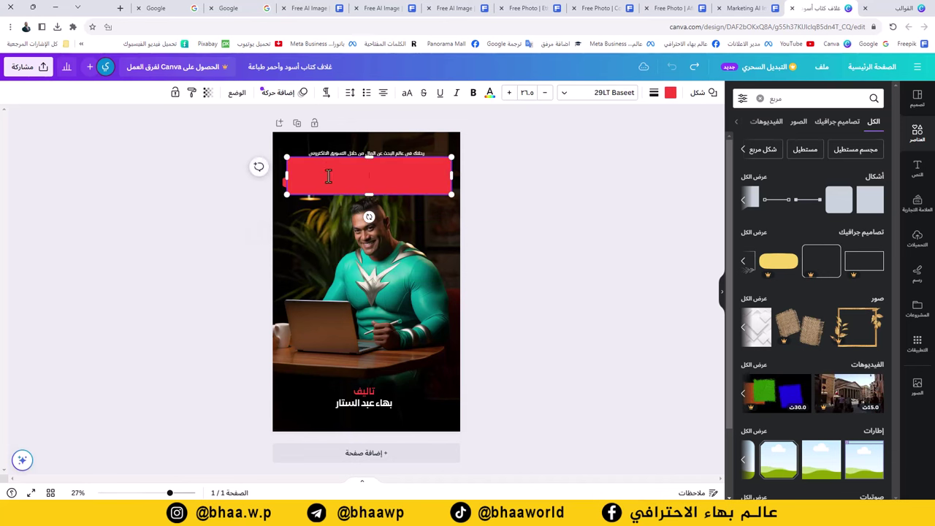
drag(289, 178, 283, 177)
Fill the rectangle behind the title with black and set its transparency (الشفافية) value to 80.
click(670, 92)
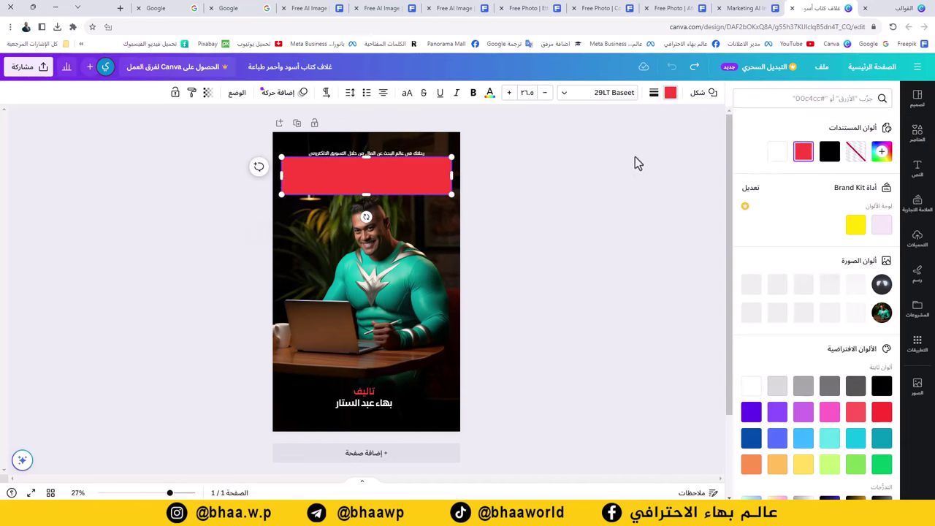
click(829, 151)
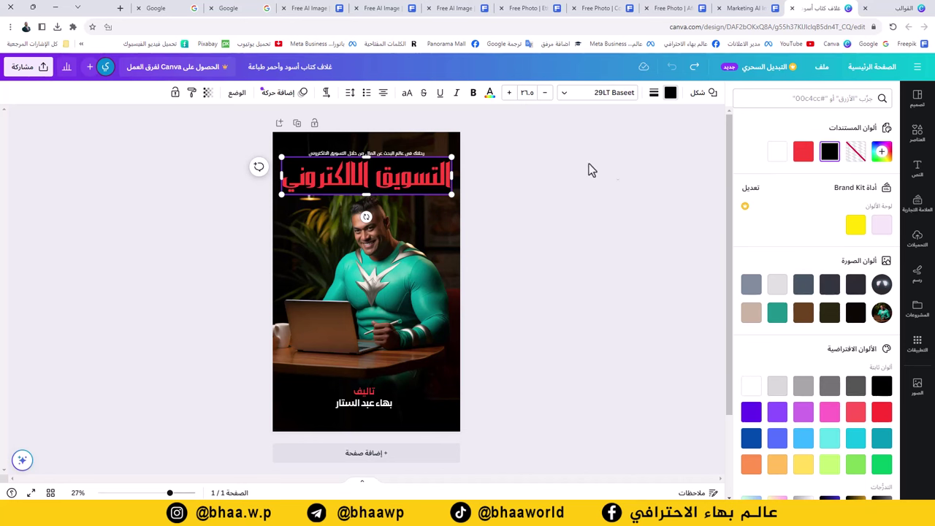
click(208, 95)
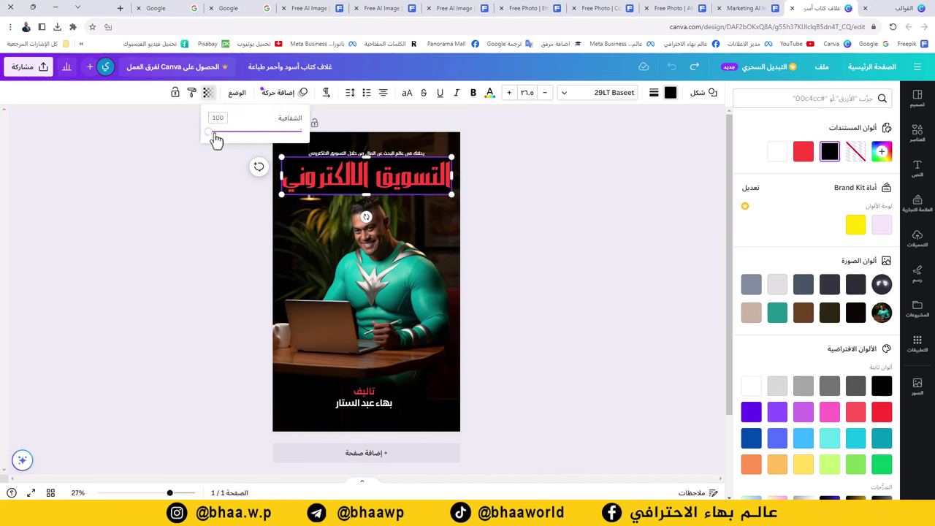
drag(212, 132, 239, 138)
click(217, 118)
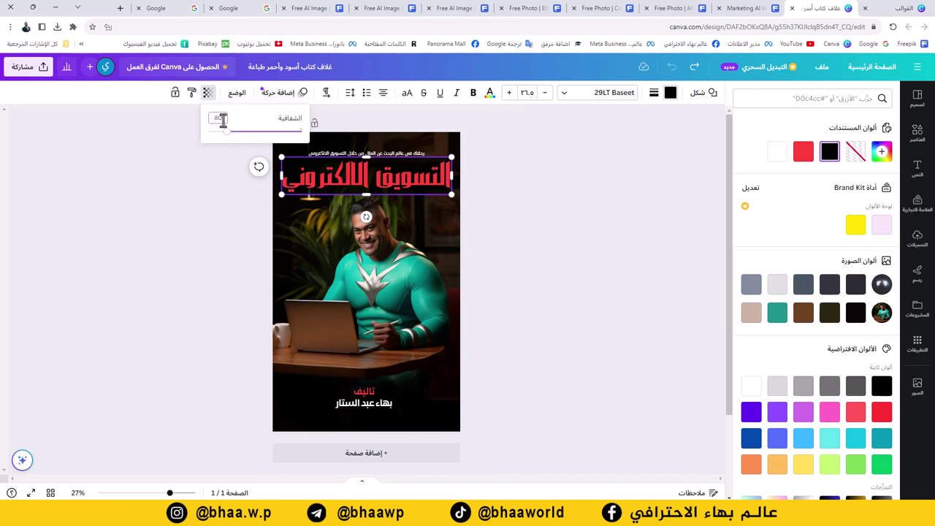
Move the title text down off the black rectangle, over the man's head.
mouse_move(366, 156)
mouse_down()
mouse_move(369, 134)
mouse_move(371, 158)
mouse_up()
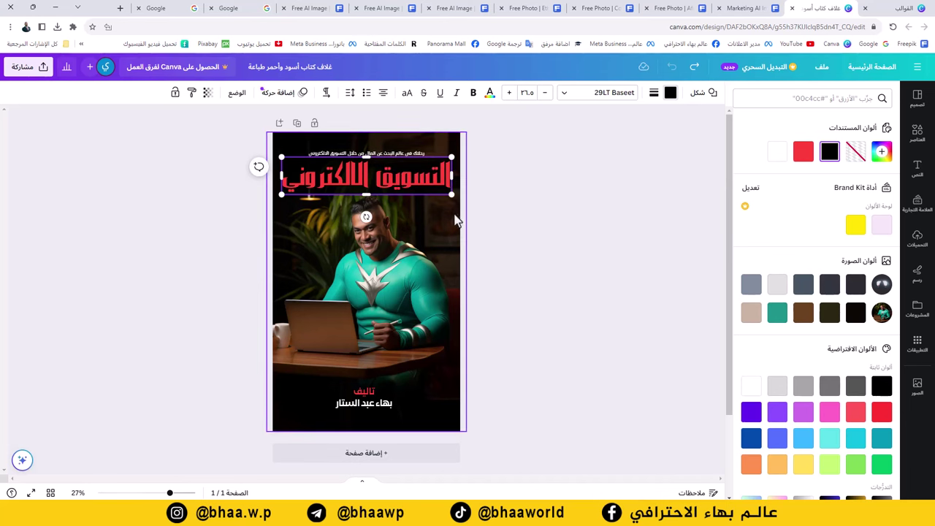
click(452, 229)
click(389, 180)
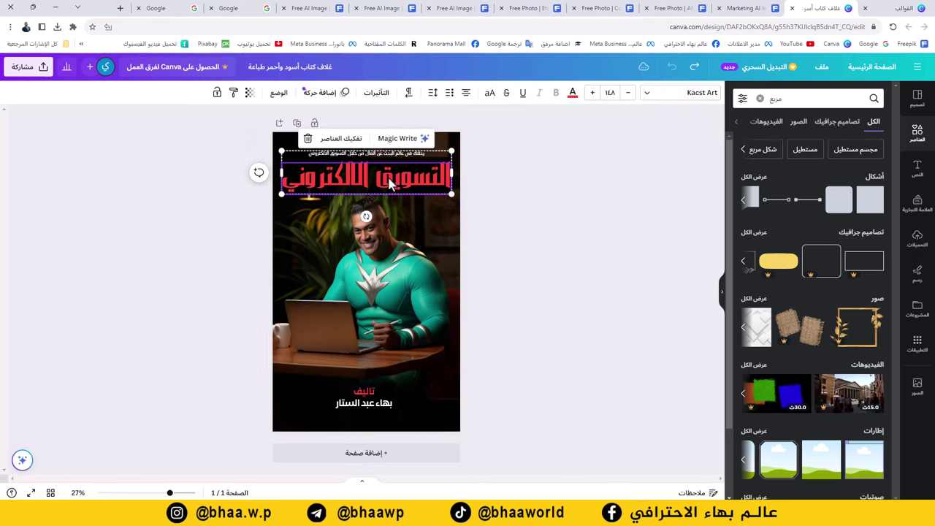
shift+click(357, 152)
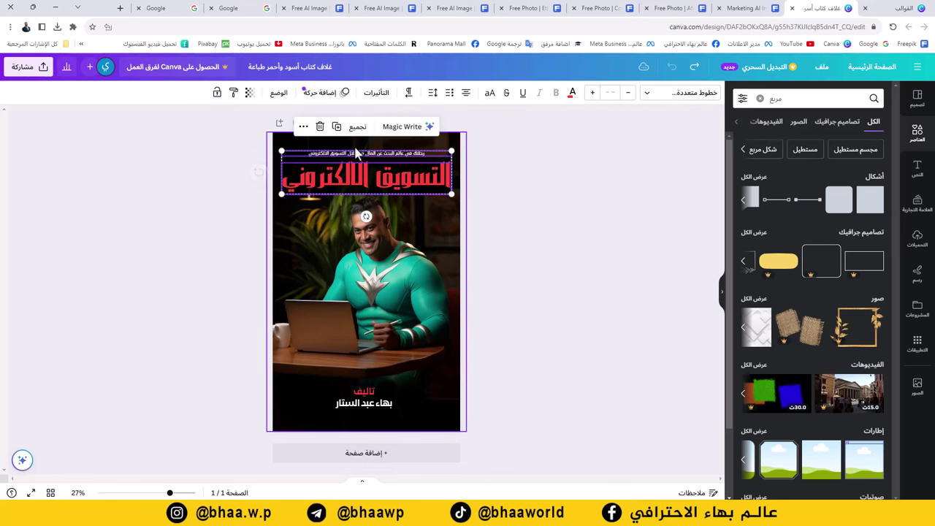
click(412, 203)
click(410, 191)
drag(410, 190, 411, 222)
Lower the black rectangle's transparency (الشفافية) value and move the title text back up over it.
click(436, 172)
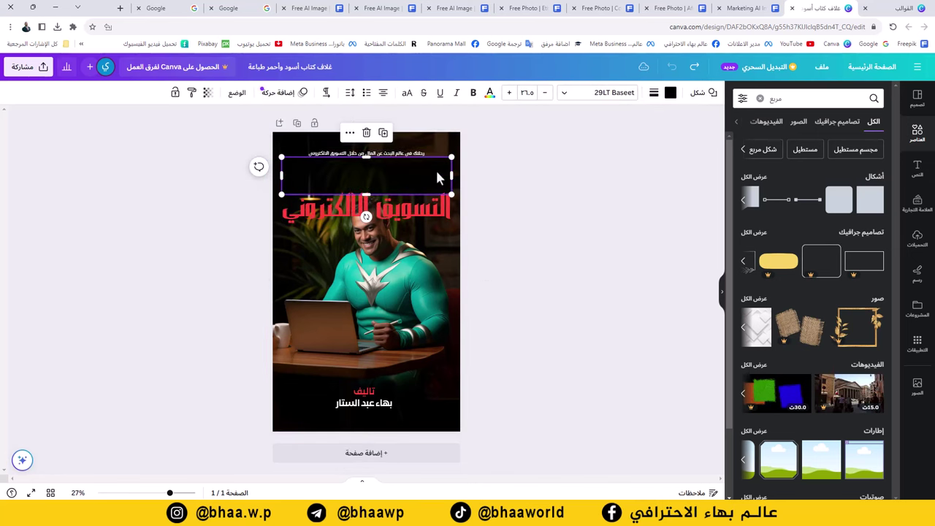
click(208, 93)
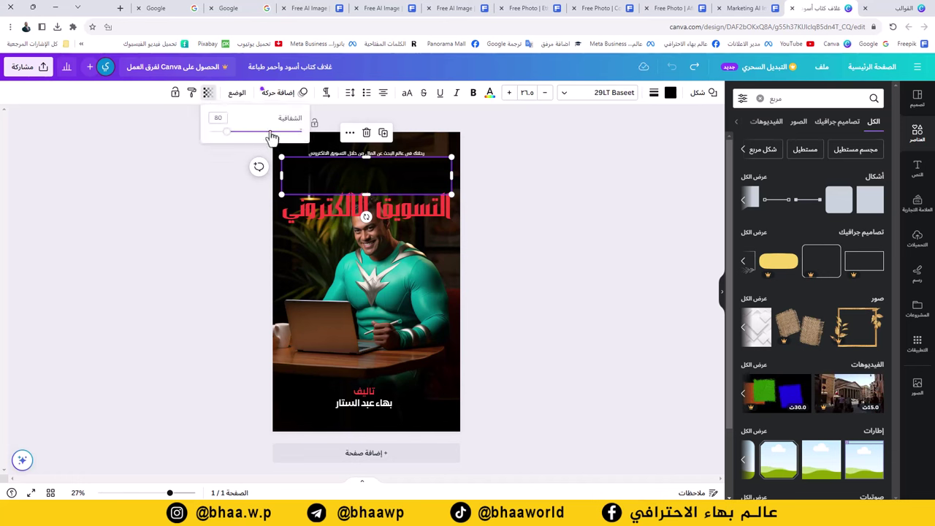
drag(229, 135, 253, 130)
click(398, 231)
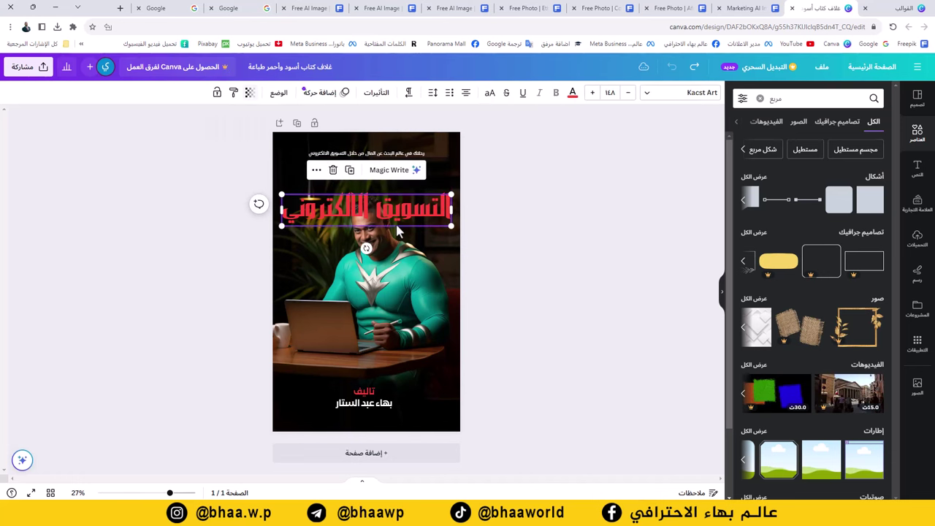
drag(394, 208, 394, 173)
click(429, 256)
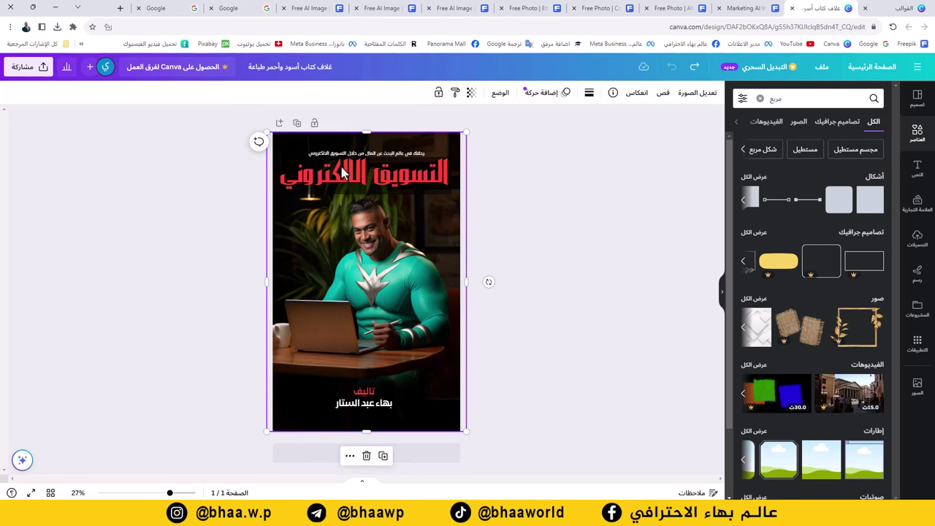
Colour the title text yellow and open its text effects (التأثيرات).
double_click(368, 172)
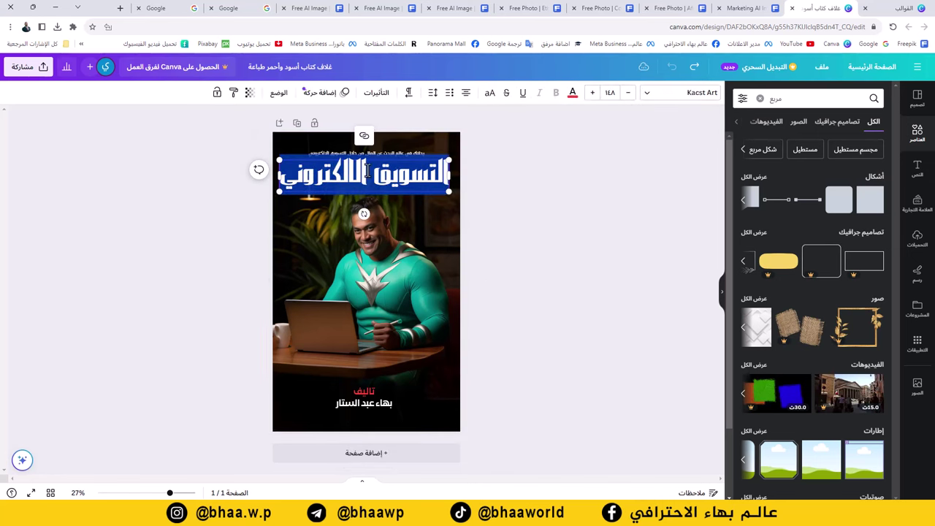
click(574, 92)
click(853, 225)
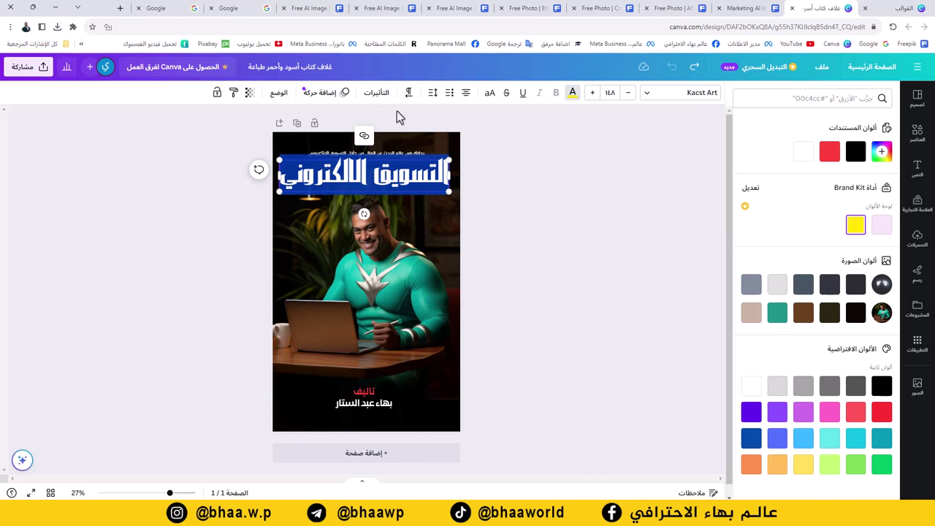
click(377, 93)
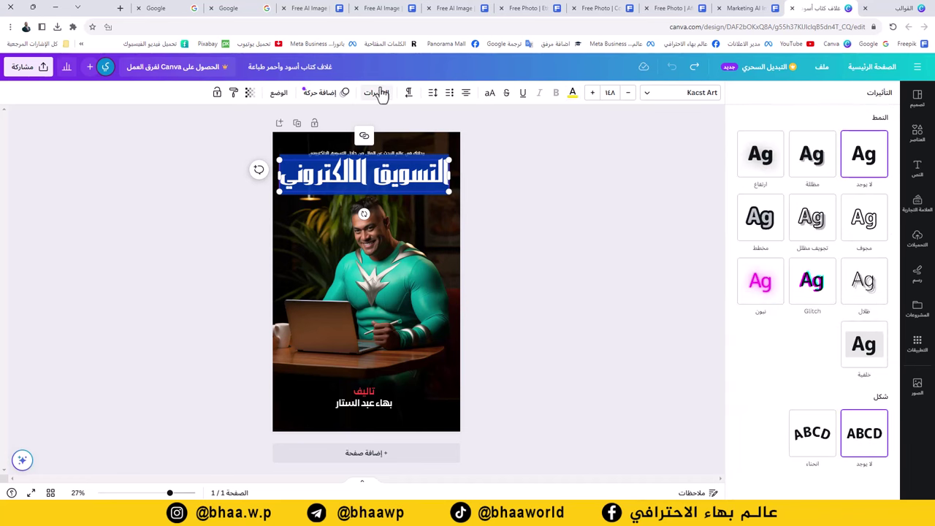
click(401, 212)
Set the font size of the two-line subtitle above the title to 30.
click(409, 178)
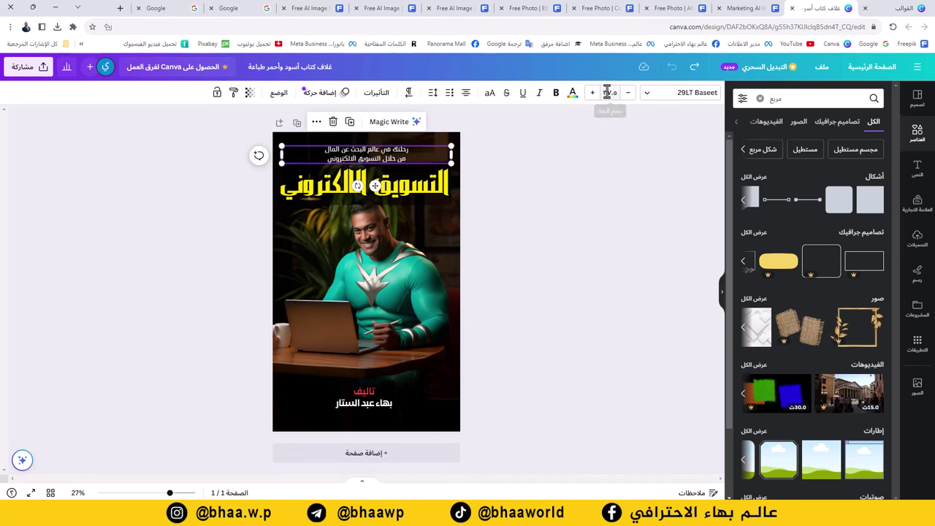
click(608, 93)
click(521, 153)
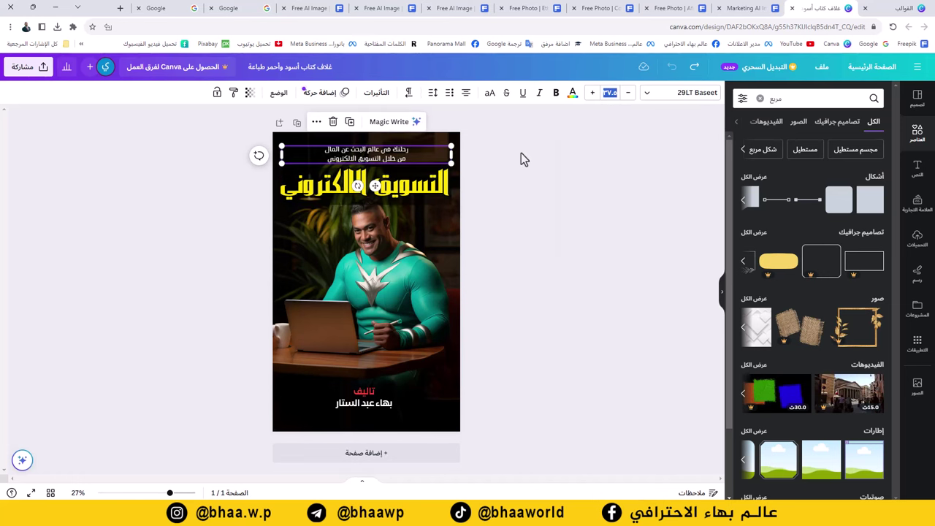
text(30)
key(Return)
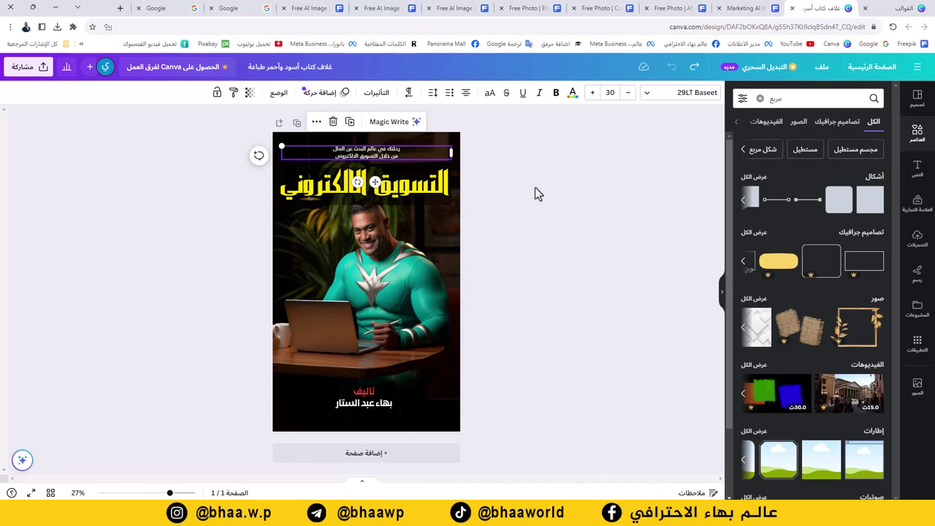
click(563, 238)
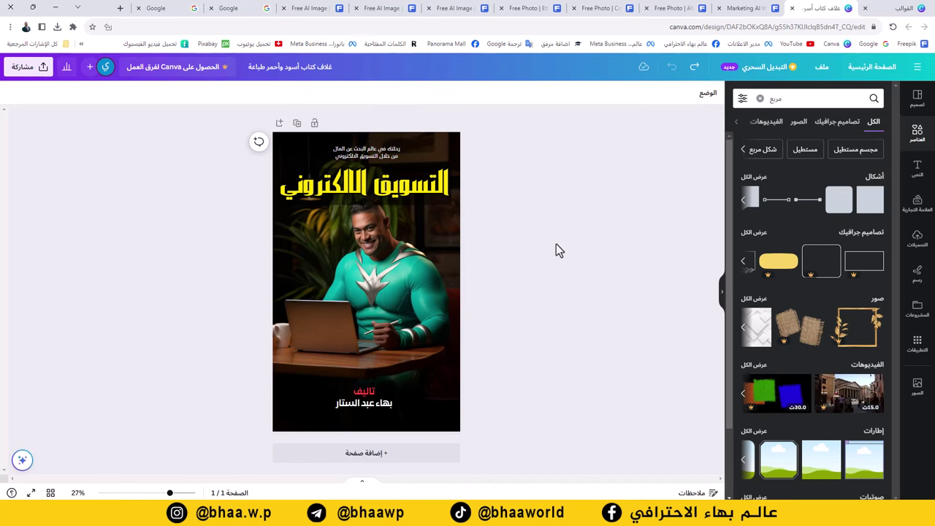
Raise the title on the cover and place the subtitle beneath the slightly raised author text near the cover's lower edge.
drag(373, 155, 378, 385)
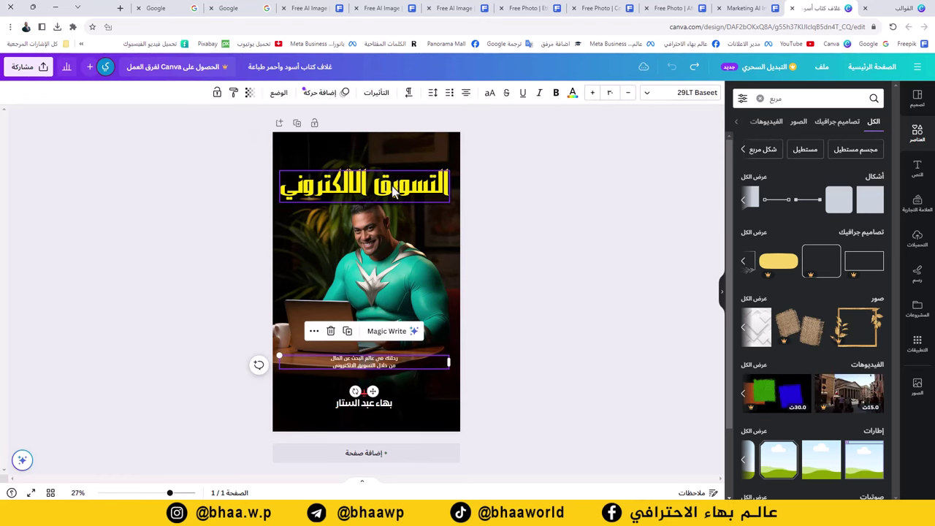
drag(392, 191, 400, 173)
drag(369, 390, 370, 384)
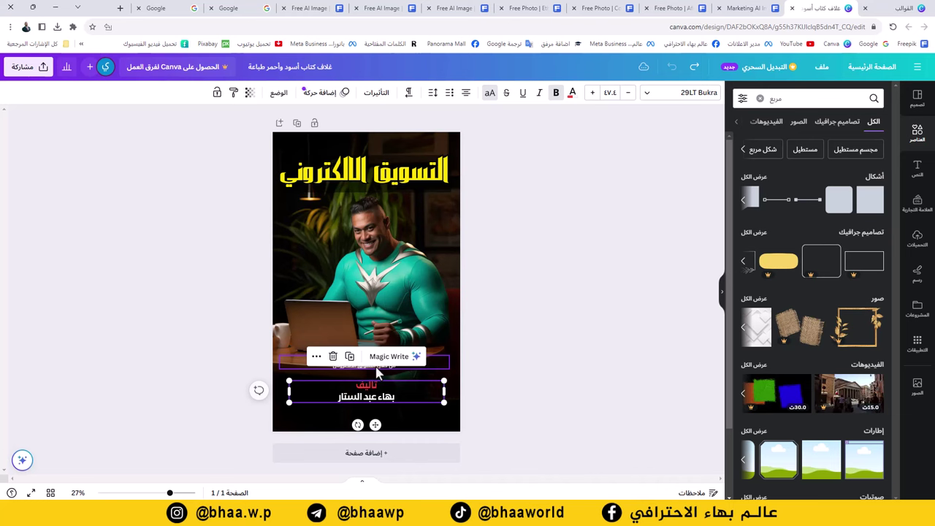
click(424, 374)
drag(387, 366, 388, 415)
drag(429, 390, 428, 387)
click(386, 415)
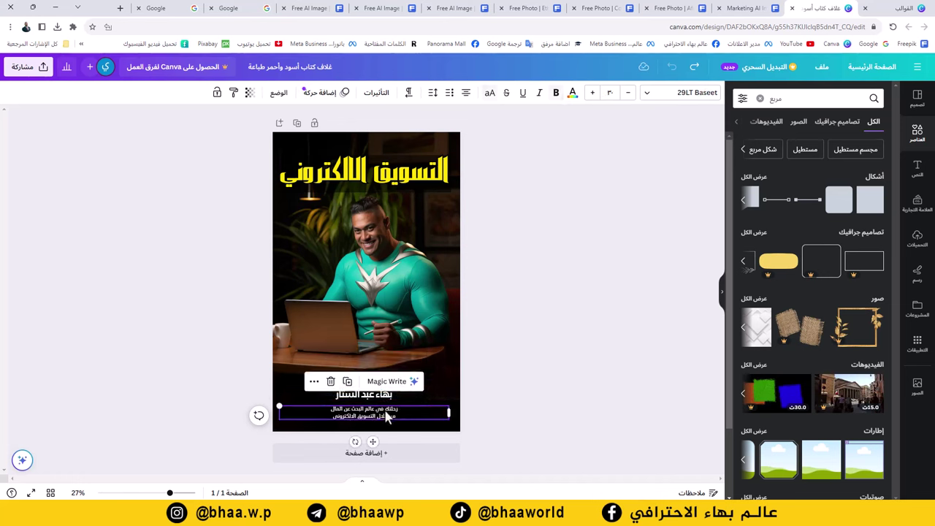
click(495, 380)
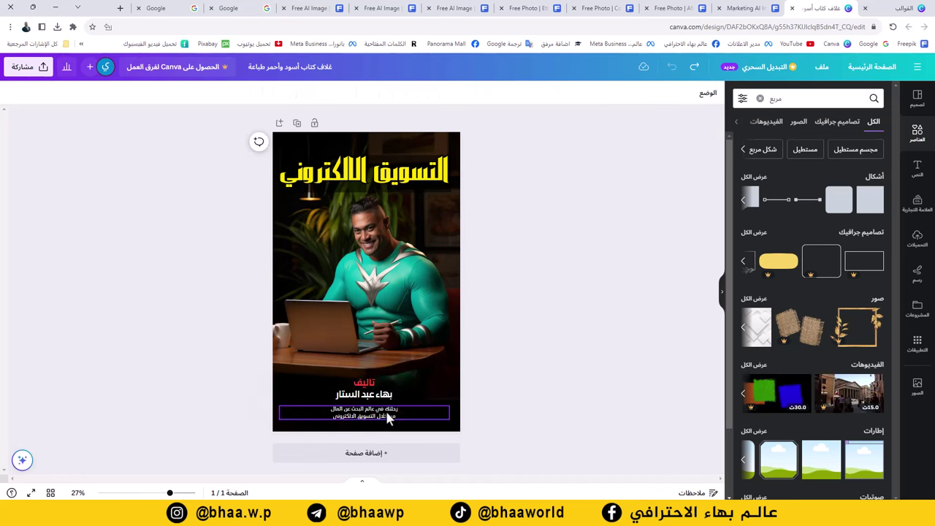
Try red on the subtitle text and colour it yellow instead.
triple_click(387, 412)
click(381, 409)
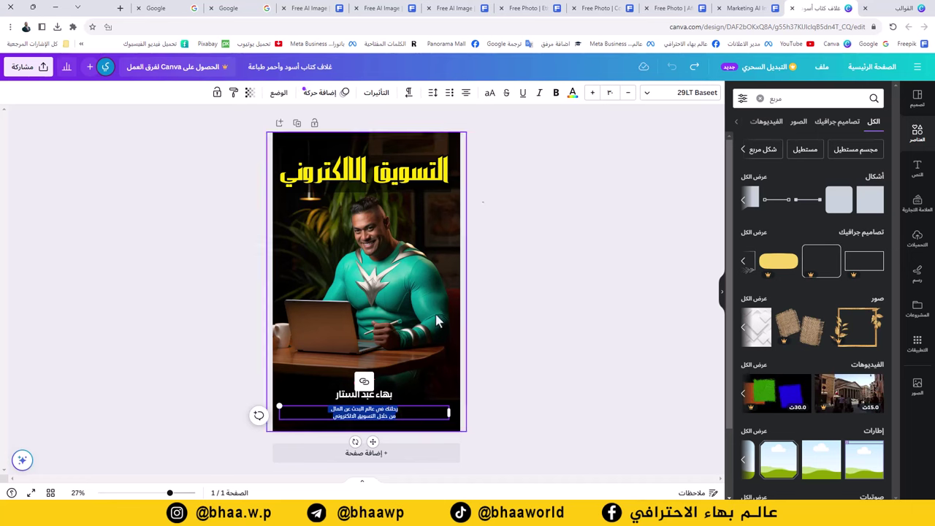
click(573, 92)
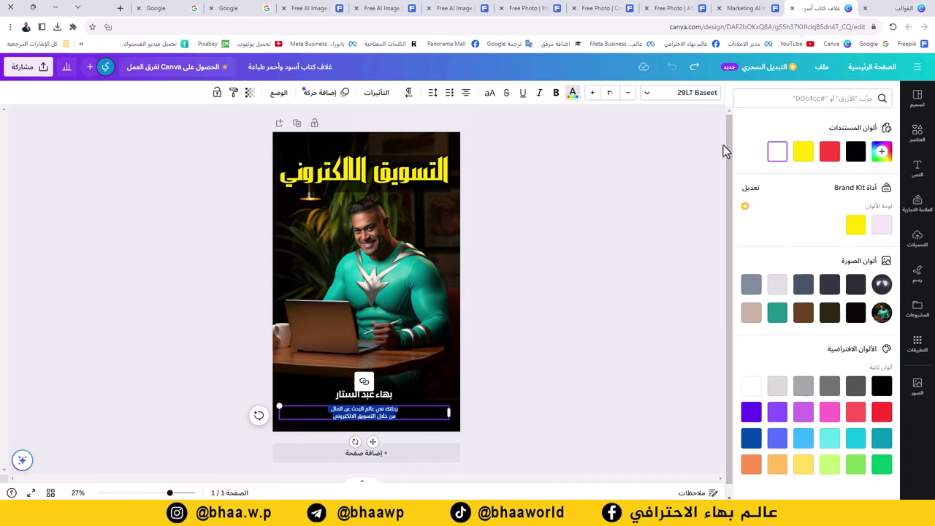
click(829, 153)
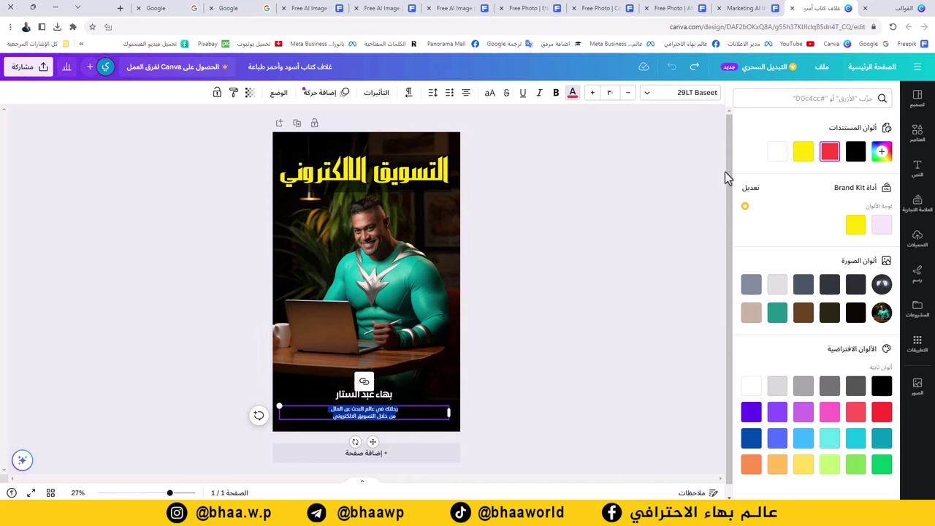
click(803, 151)
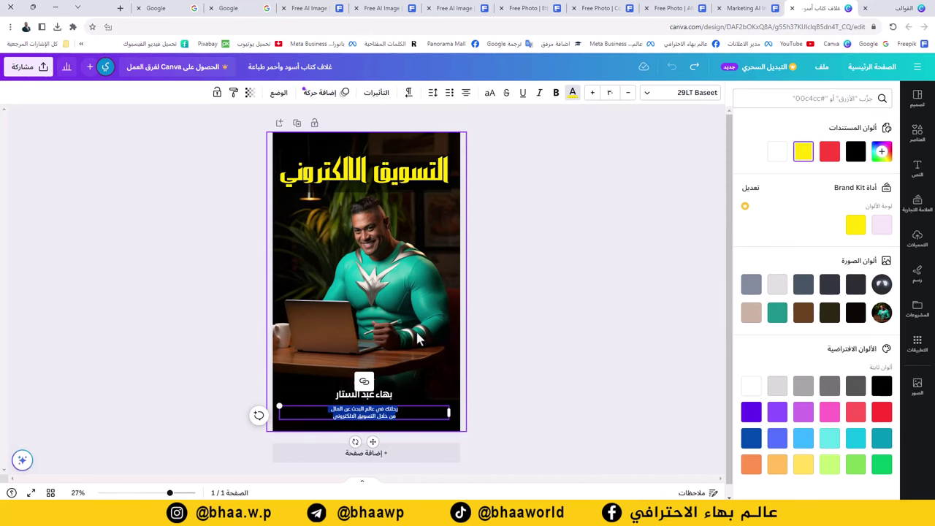
click(460, 336)
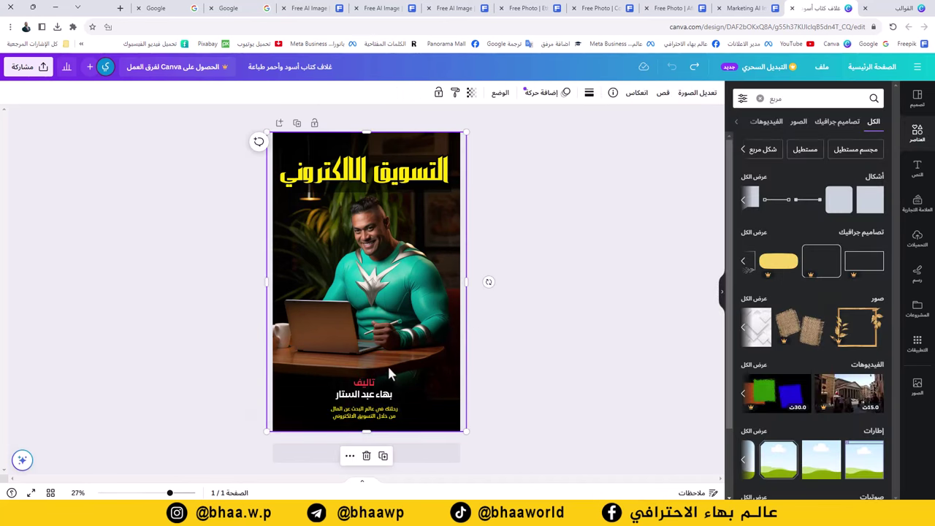
Fine-tune the vertical position of the author text above the subtitle with small nudges.
click(380, 387)
key(Up)
key(Up)
key(Up)
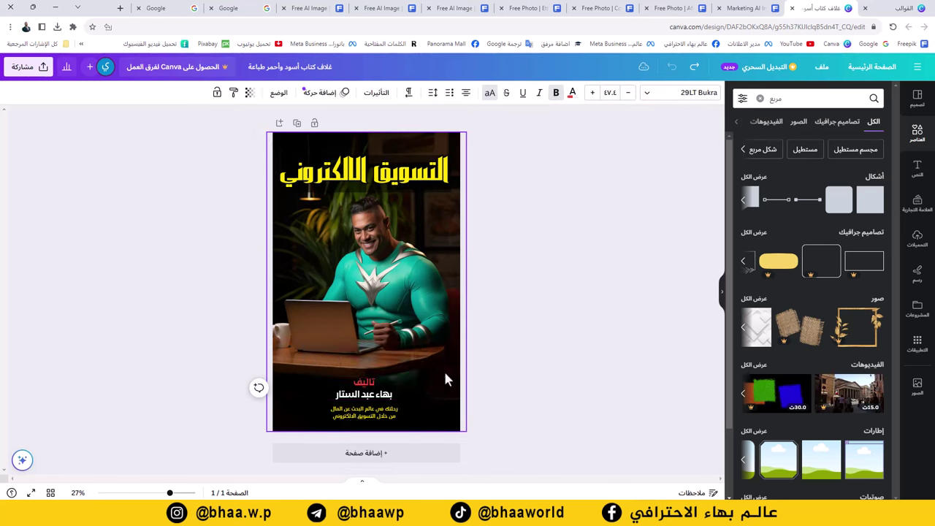
key(Down)
click(526, 410)
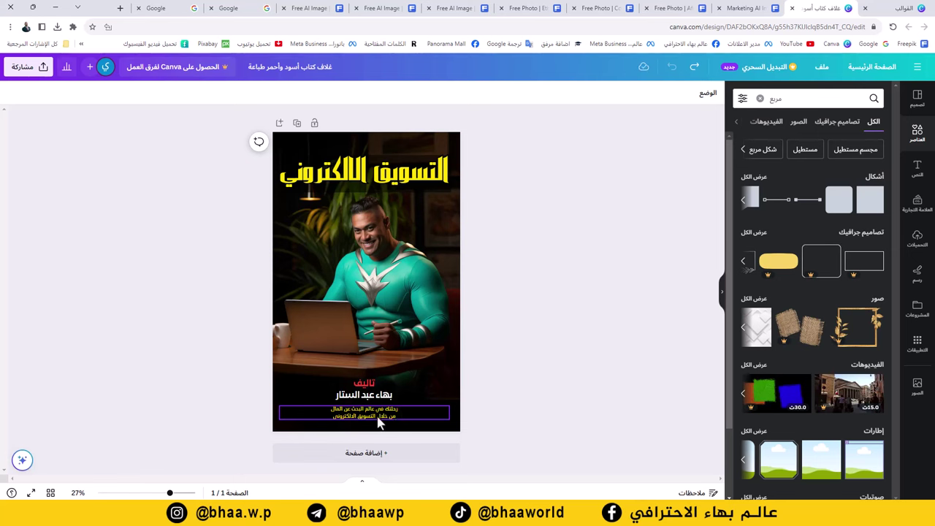
Move the yellow title text very slightly lower on the cover.
click(395, 421)
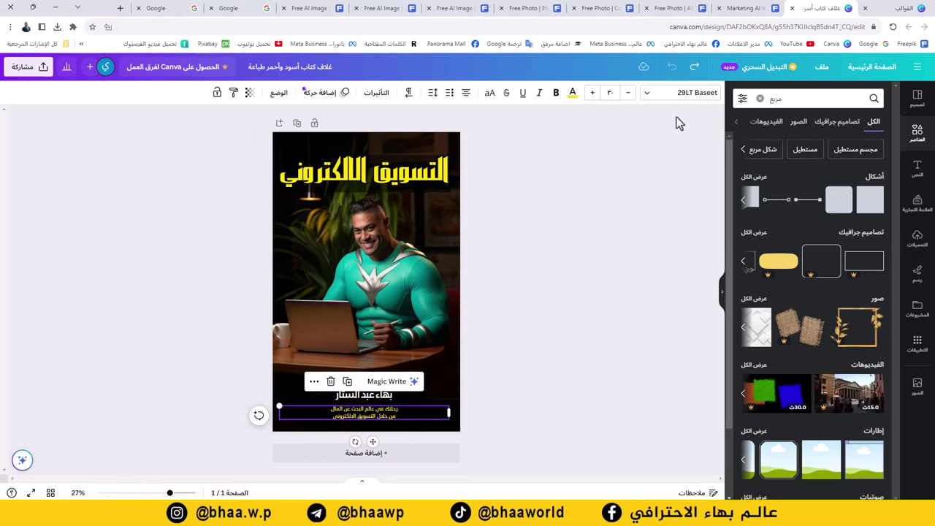
click(380, 245)
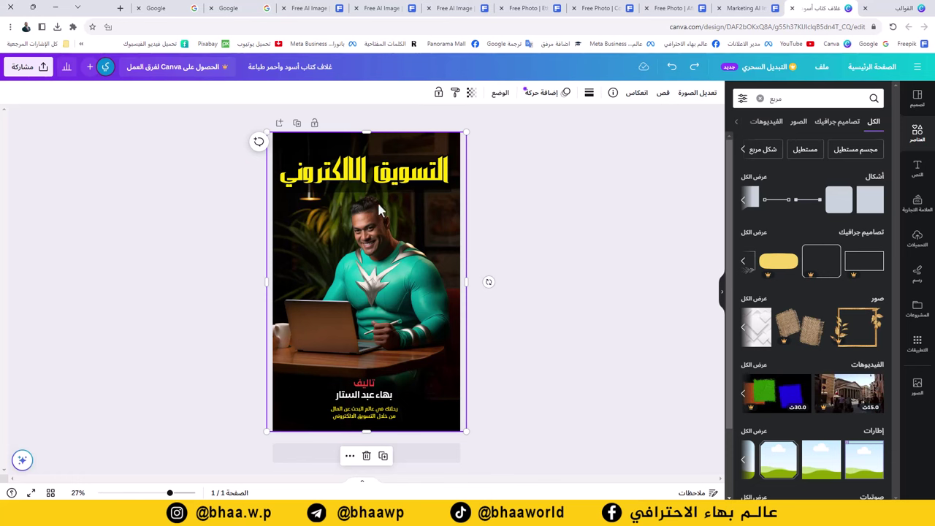
click(387, 180)
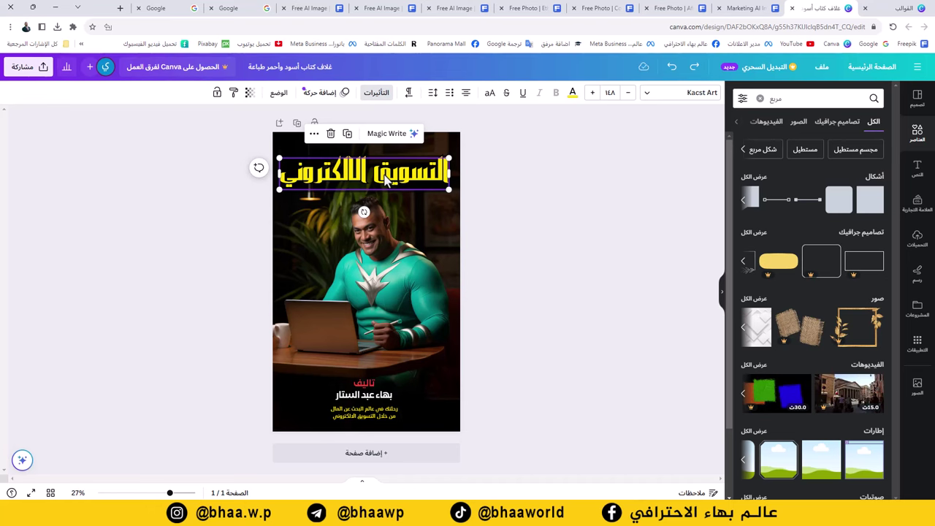
drag(387, 180, 387, 181)
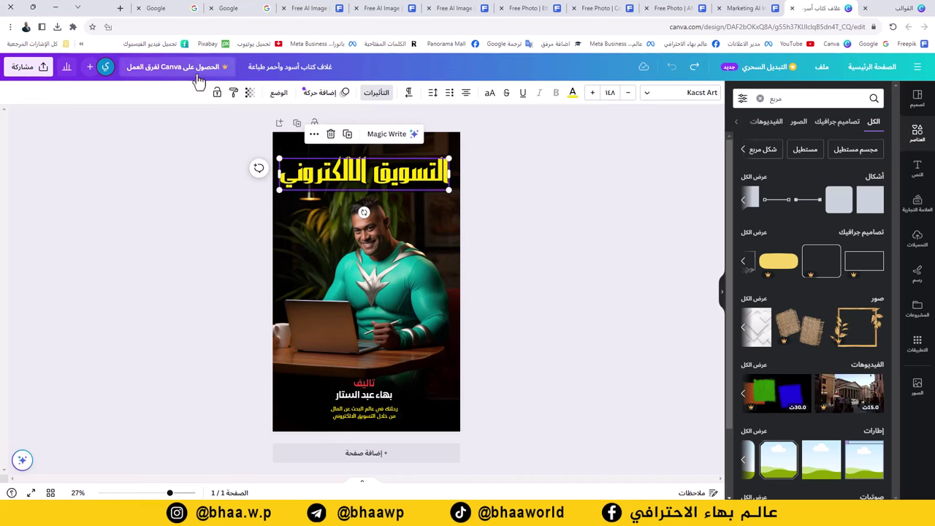
Switch to the spare Google tab, search for صانع الباركود and open Website Planet's Free QR Code Generator.
click(231, 8)
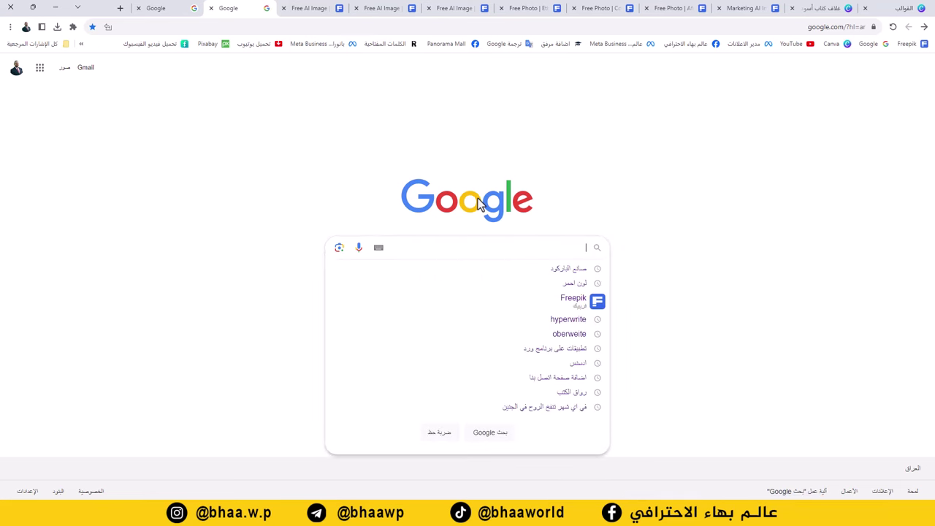
text(صانع البارك)
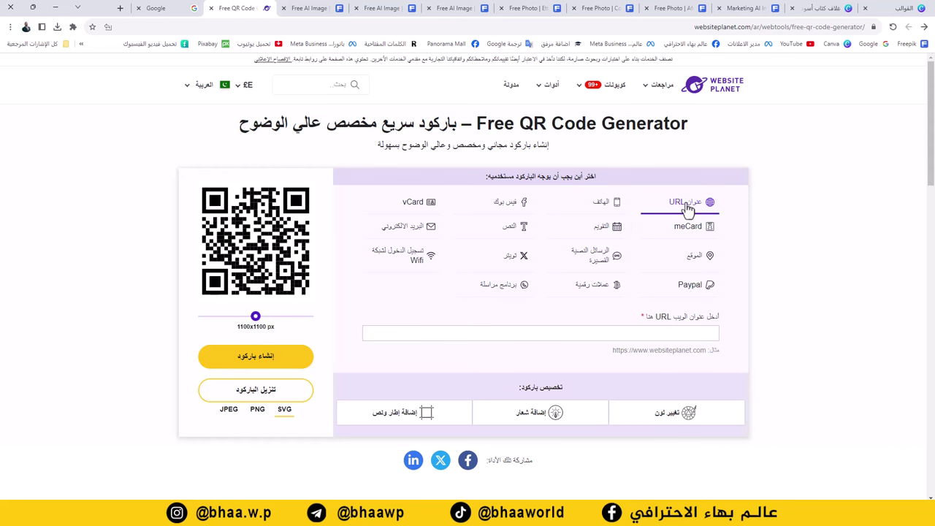
click(503, 209)
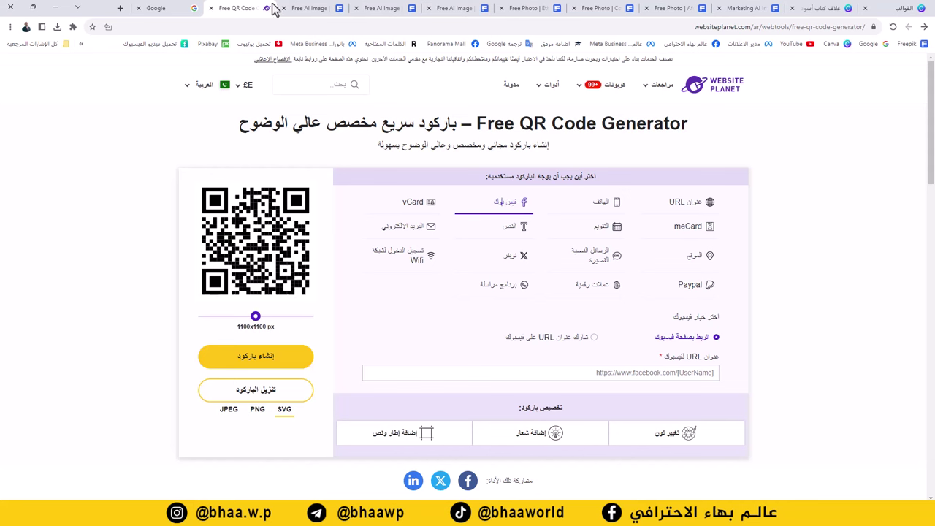
middle_click(175, 9)
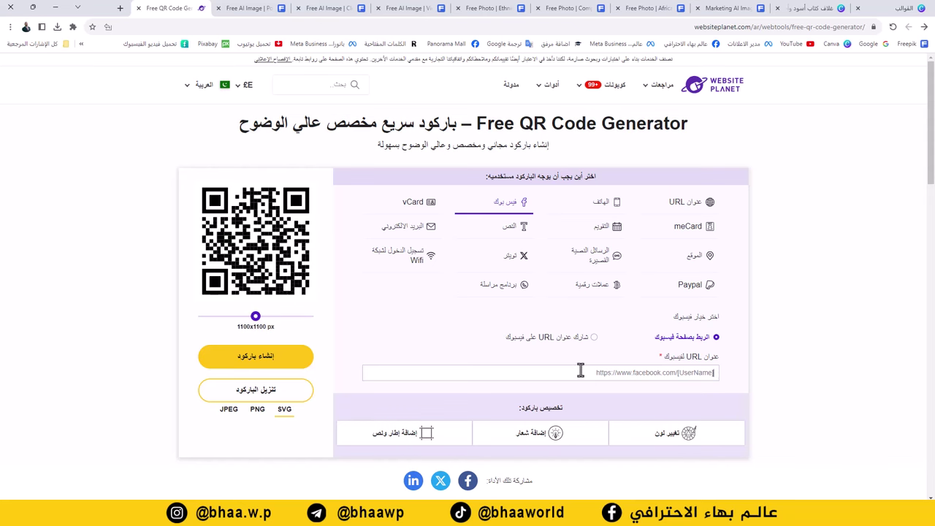
click(580, 370)
text(https://www.facebook.com/B.W.Professional?_rdc=1&_rdr)
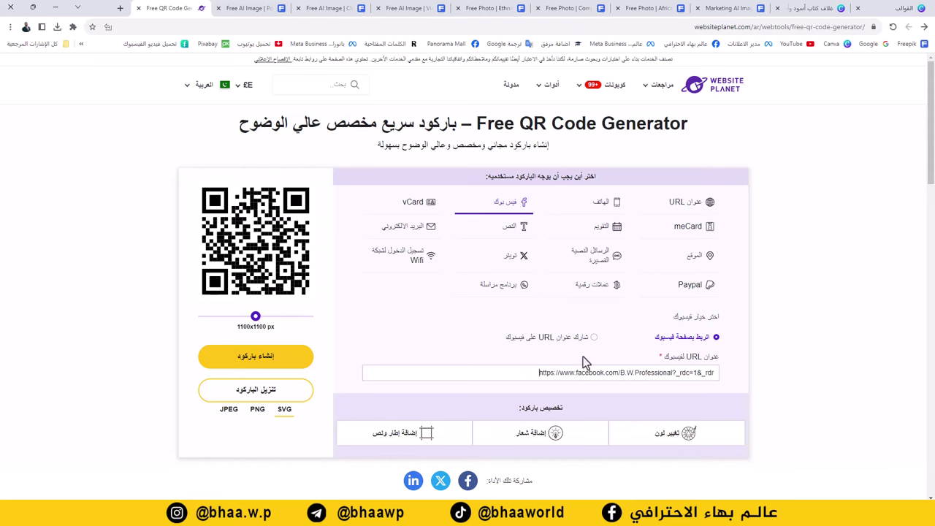
click(276, 356)
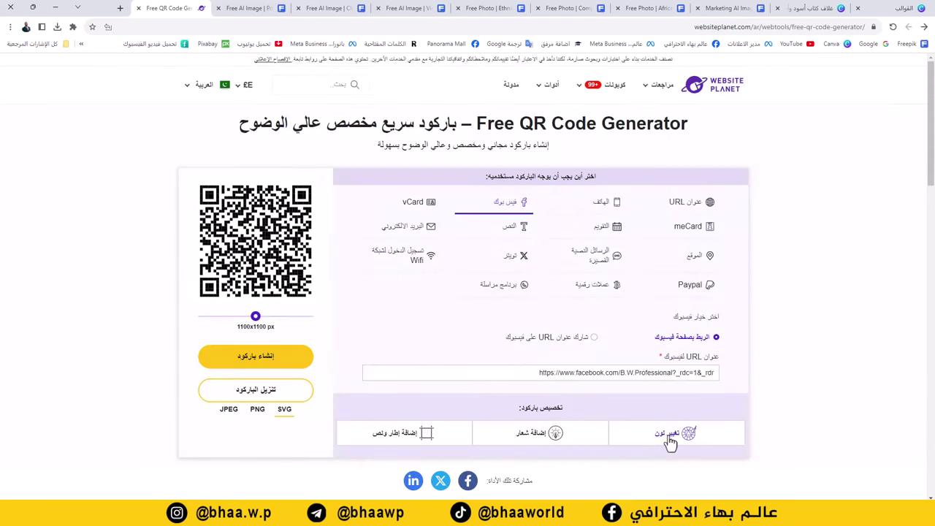
Set the QR code's own colour to white (#ffffff) in the colour customization and regenerate the code.
click(670, 436)
scroll(648, 384, down, 2)
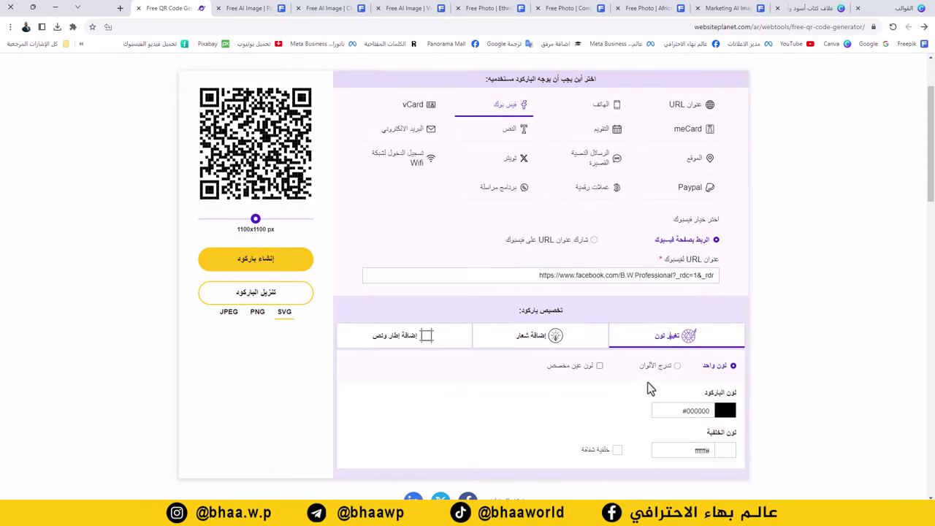
click(726, 414)
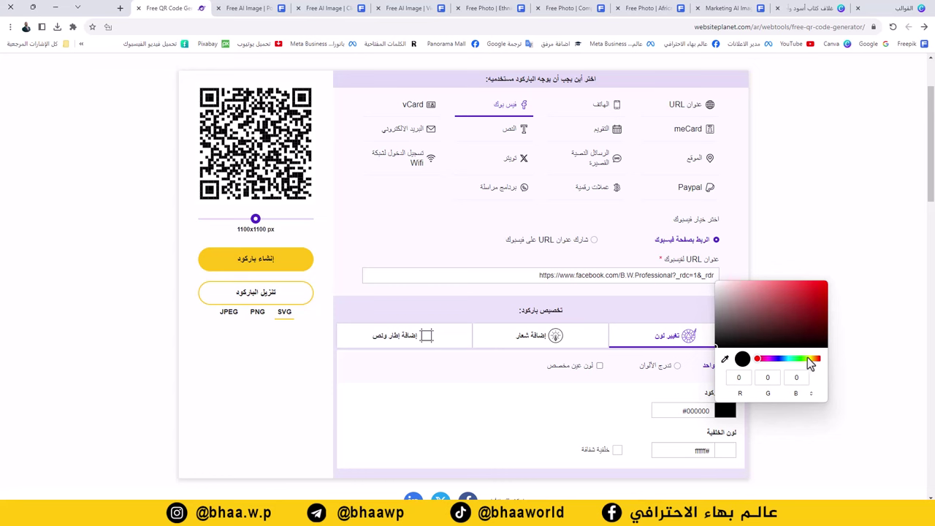
click(807, 358)
click(822, 284)
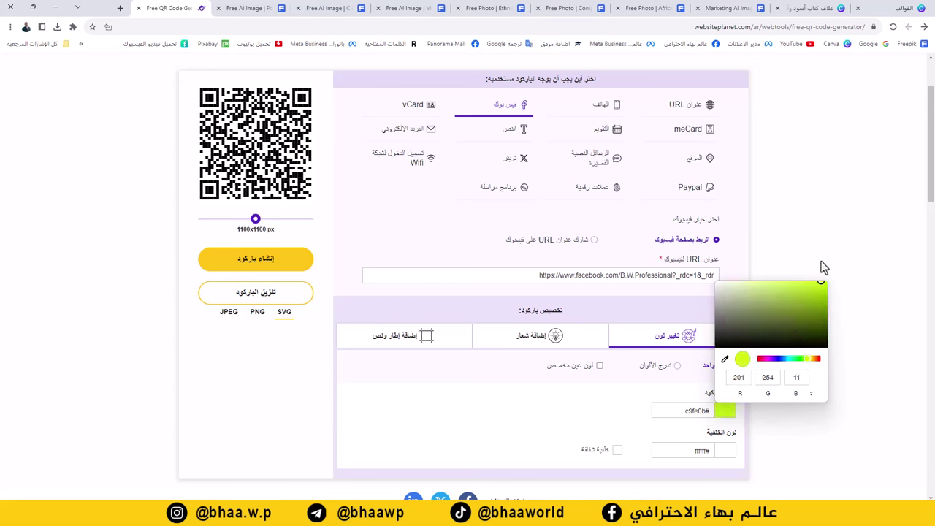
click(768, 358)
click(809, 358)
double_click(739, 378)
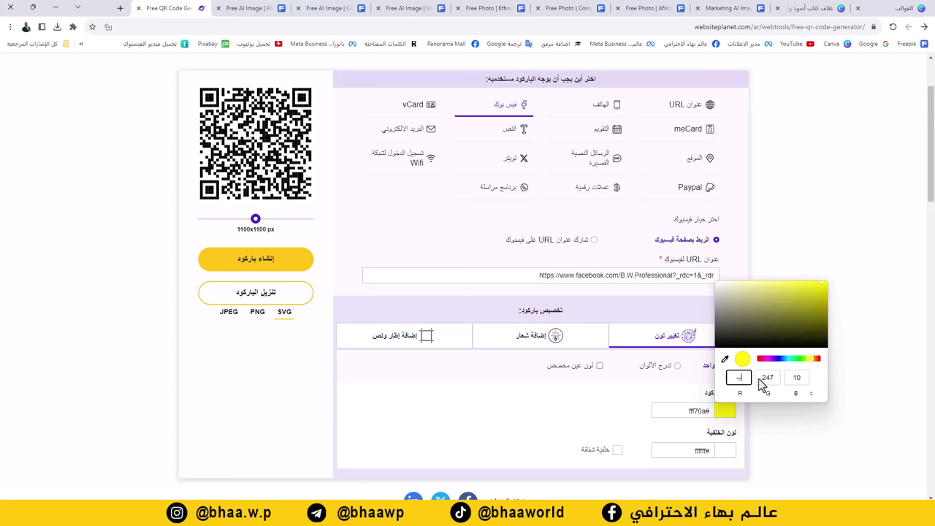
drag(752, 292, 687, 264)
drag(745, 301, 695, 274)
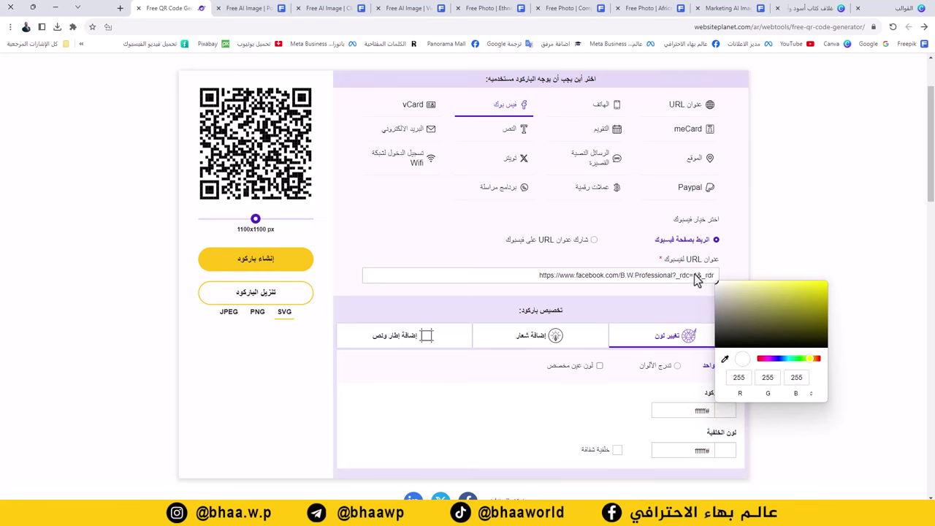
click(469, 407)
click(256, 259)
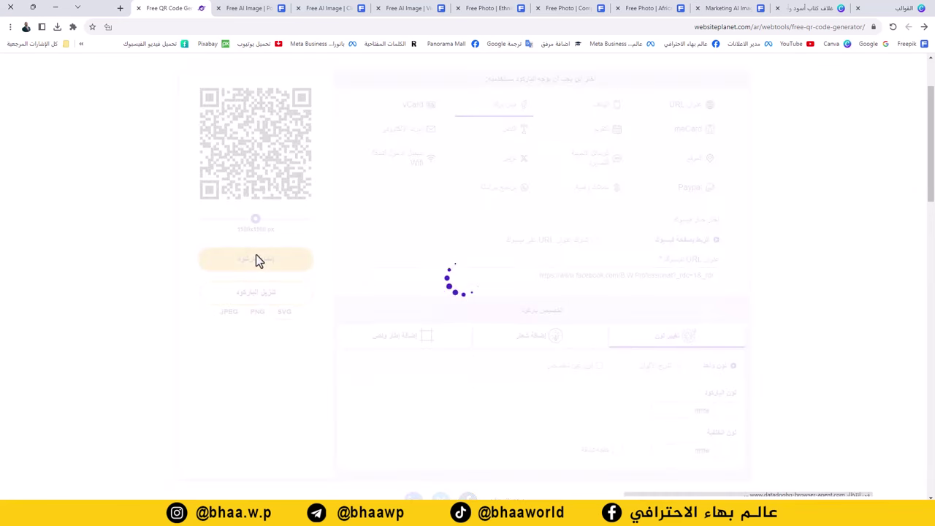
Set the QR code's background colour to black (#000000), regenerate the code and download it as PNG.
click(728, 454)
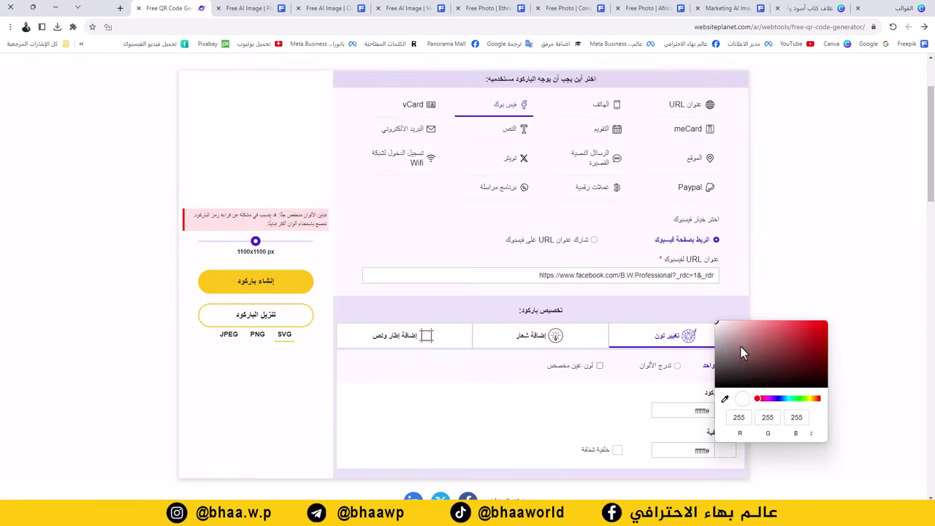
drag(741, 353, 701, 417)
click(538, 423)
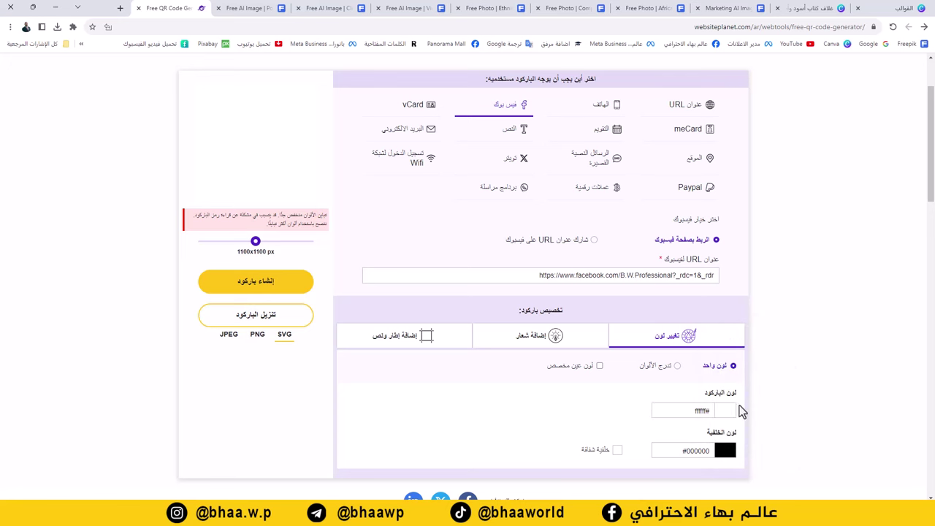
click(730, 413)
click(267, 282)
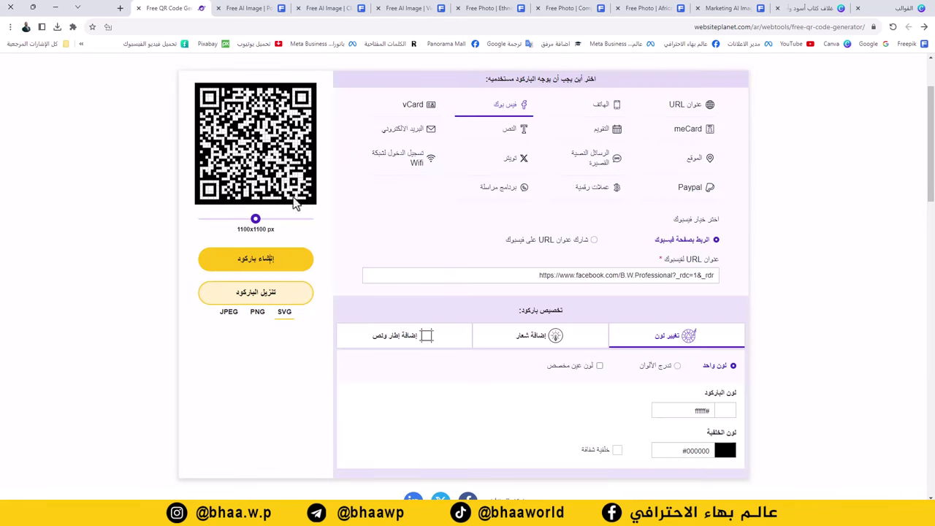
click(267, 297)
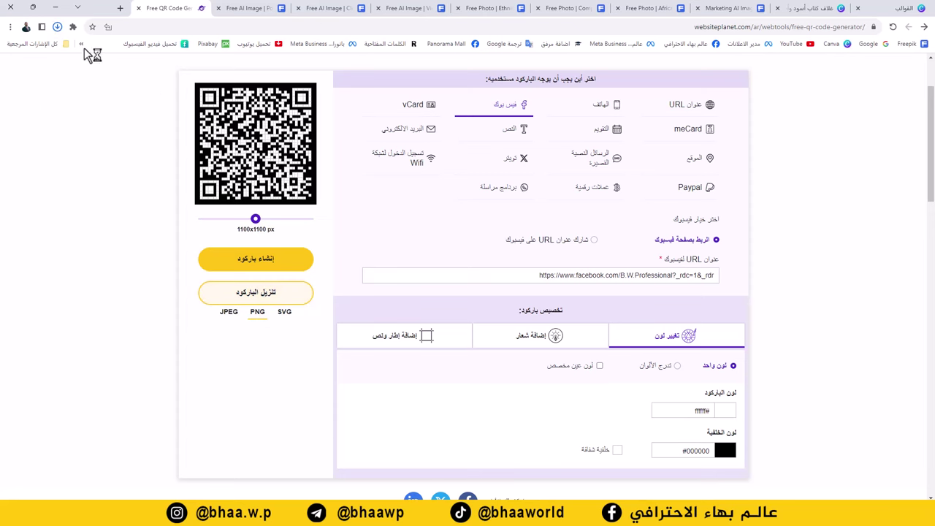
Switch to the Canva book cover, upload Untitled-1.png and place the QR code below the title beside the man's head.
click(812, 8)
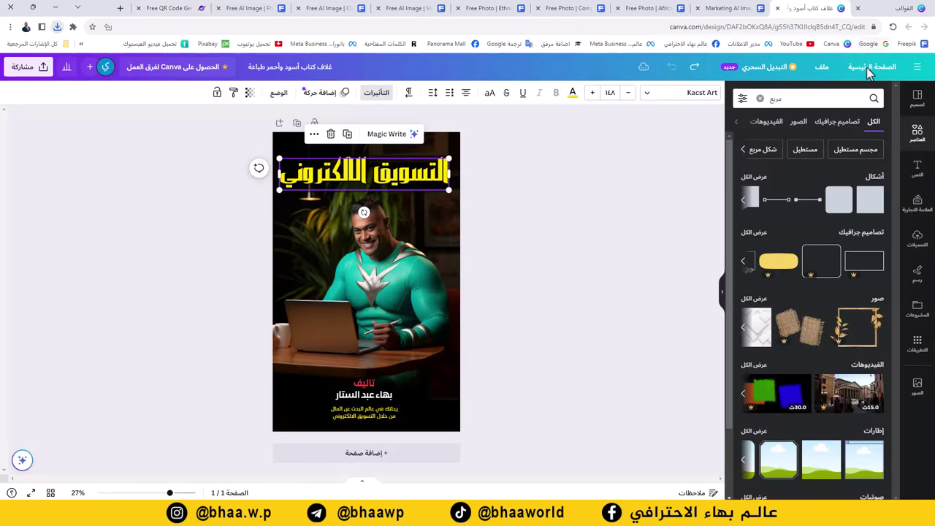
click(918, 239)
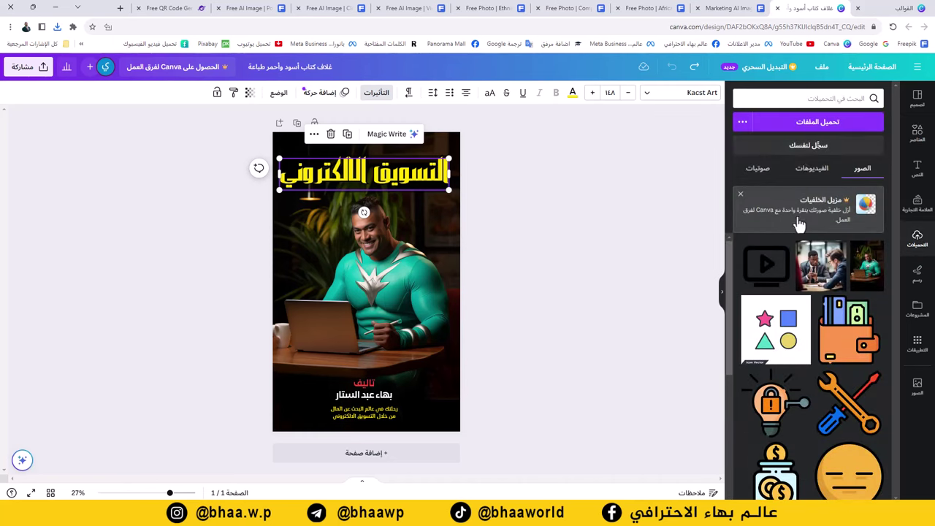
click(830, 126)
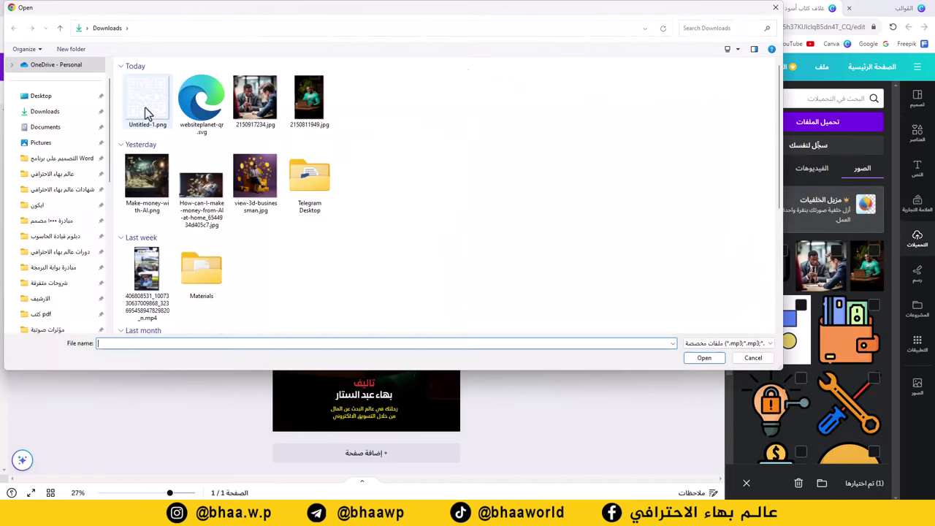
double_click(144, 106)
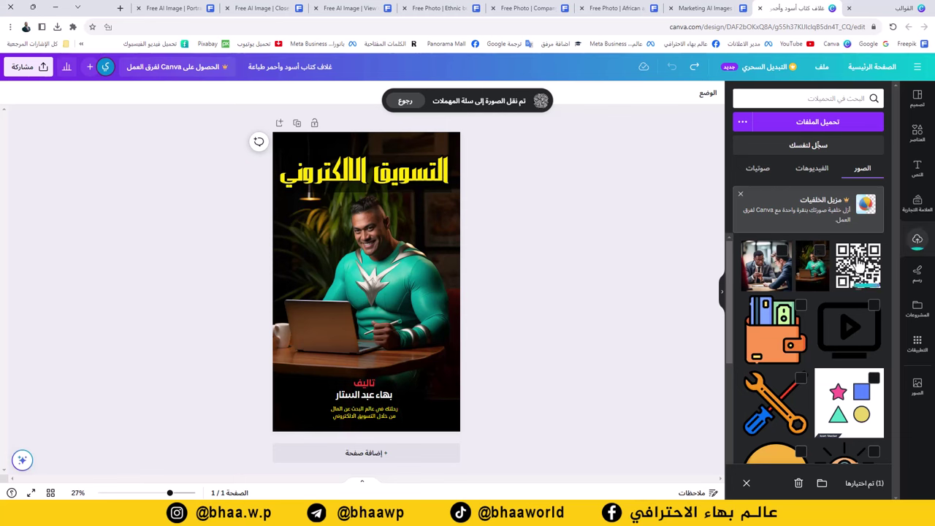
drag(860, 264, 312, 266)
drag(308, 266, 310, 265)
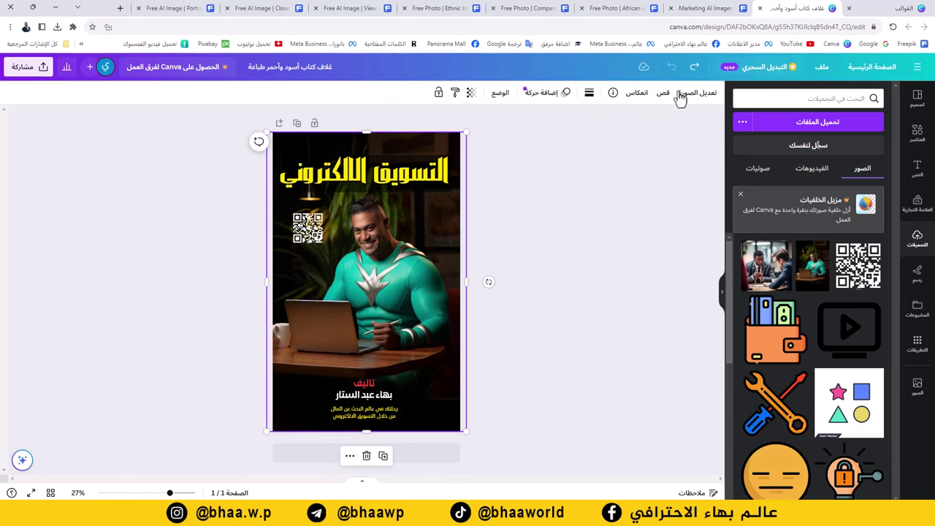
Add the text اطلب الان in yellow at size 50 directly below the QR code.
click(915, 168)
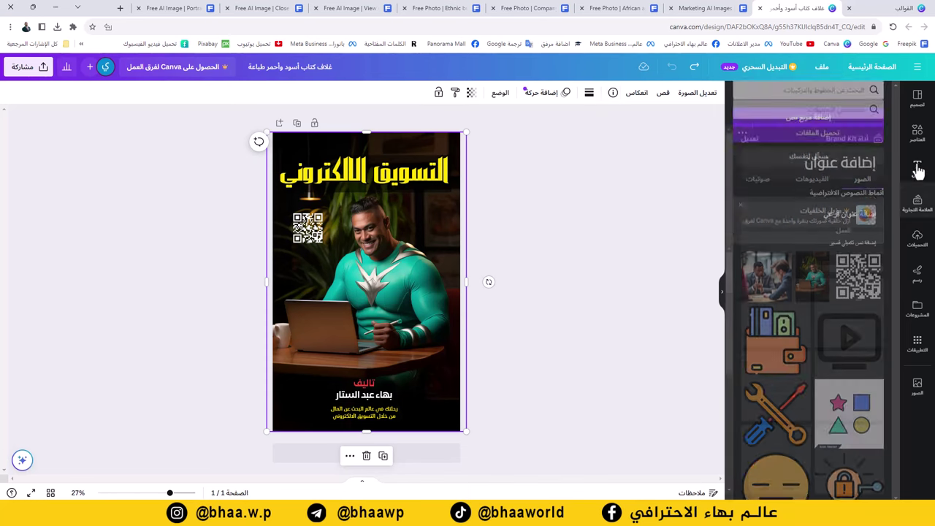
click(825, 176)
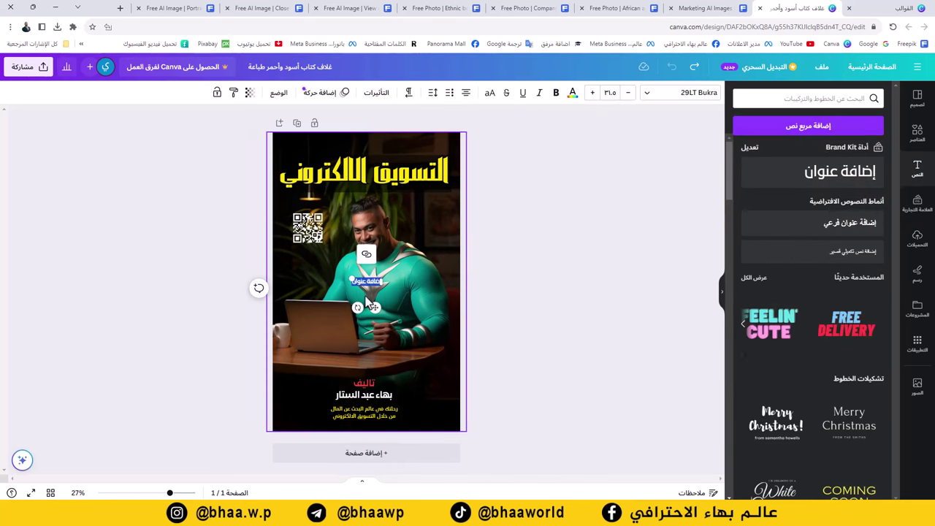
key(BackSpace)
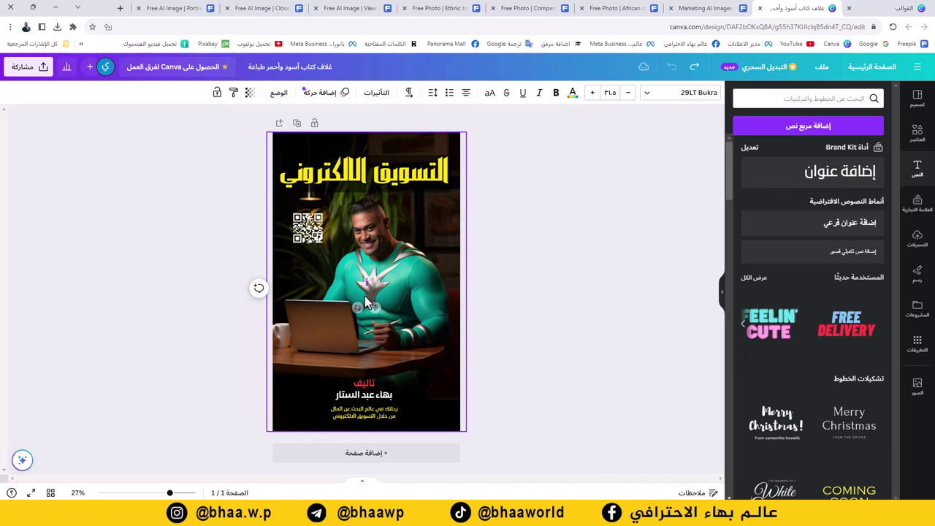
text(جلف ال)
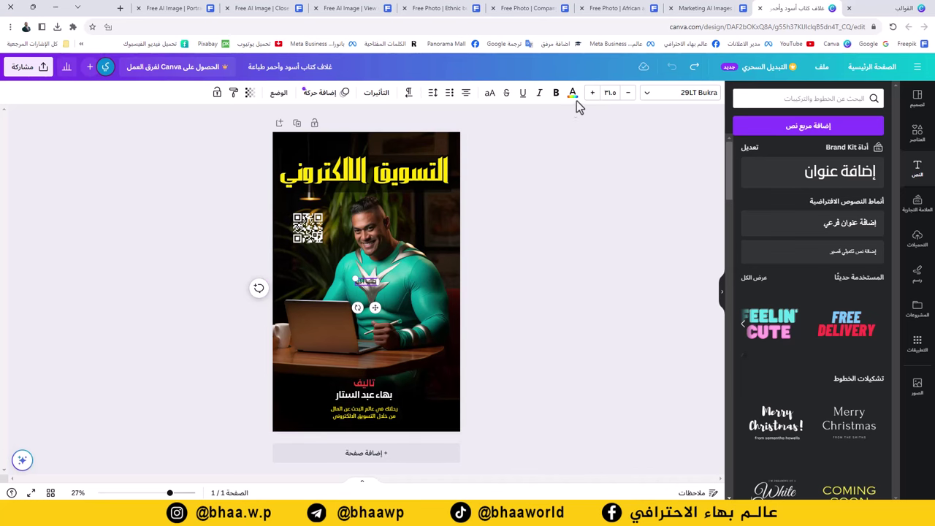
click(576, 102)
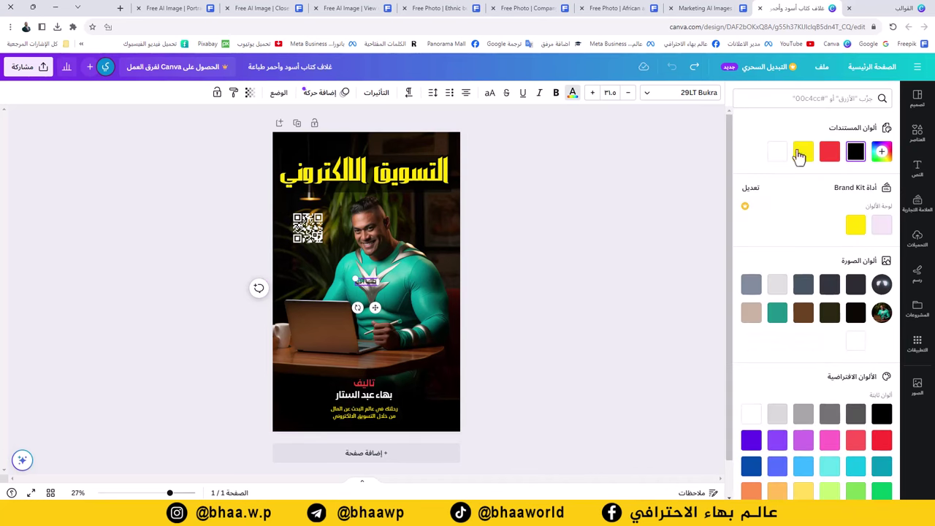
click(799, 155)
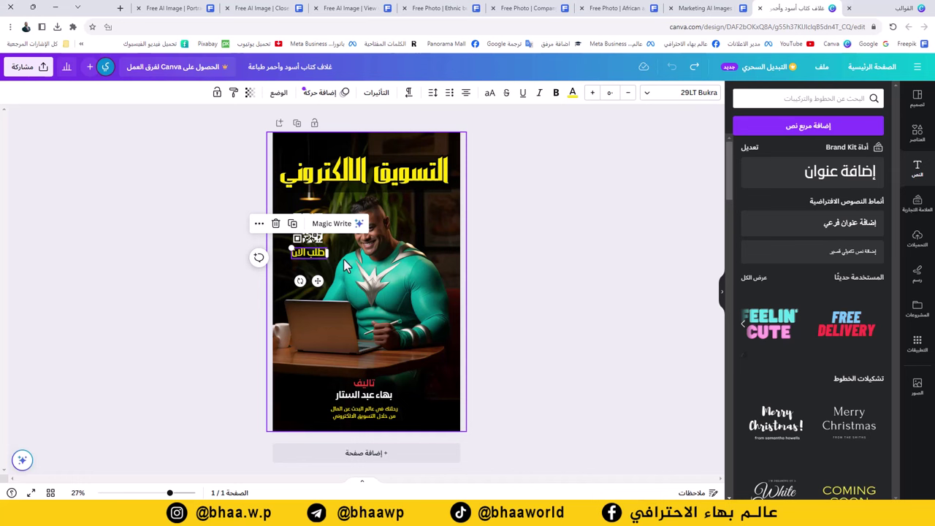
Nudge the اطلب الان text slightly left to align it under the QR code.
key(Left)
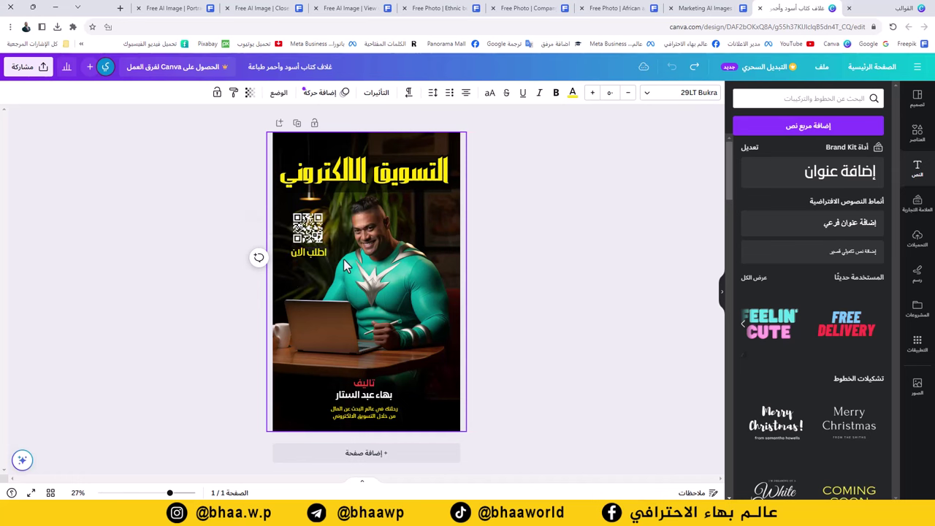
key(Left)
key(Left)
key(Left)
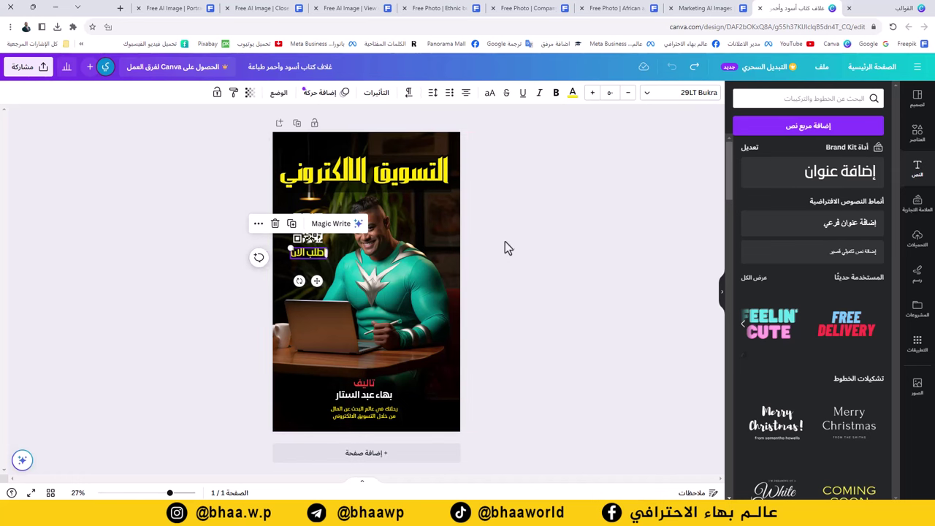
click(506, 242)
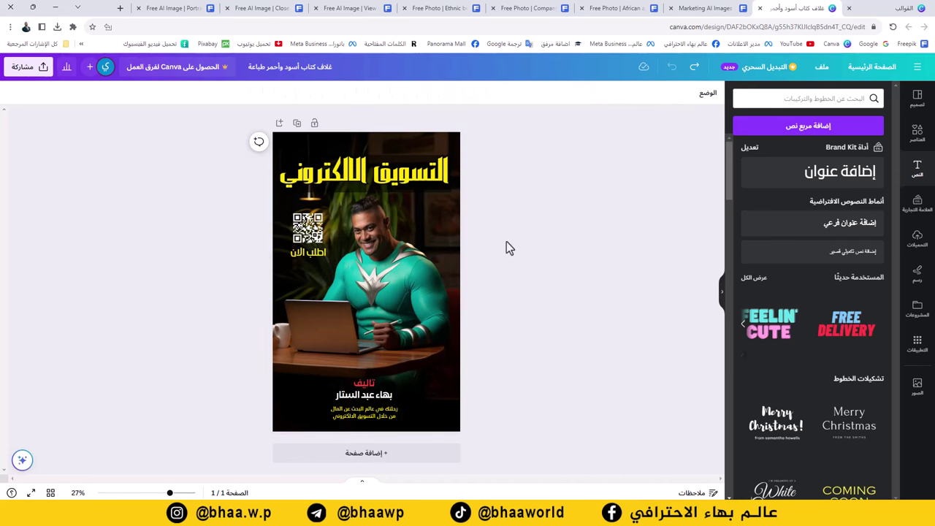
Join the yellow subtitle into a single line above the title at the cover's upper edge and recolour it white.
click(340, 412)
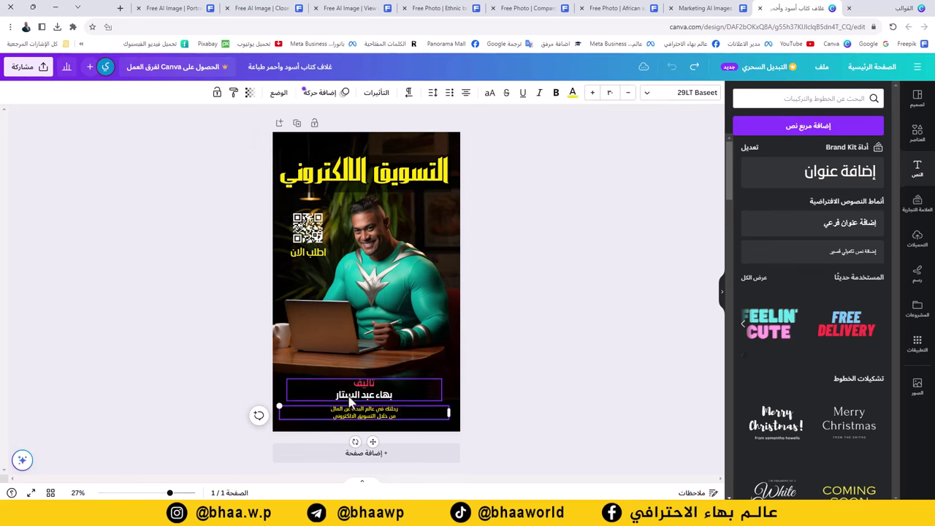
key(BackSpace)
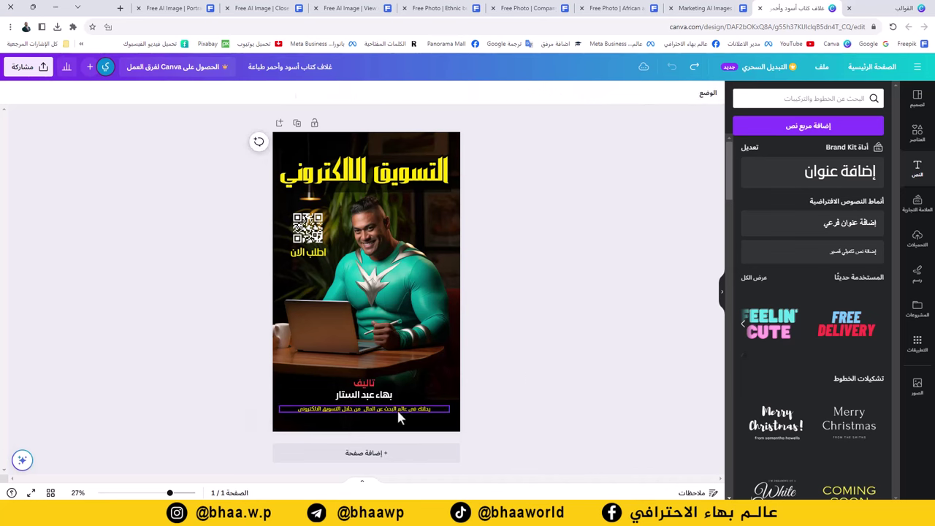
drag(387, 393, 413, 144)
click(493, 390)
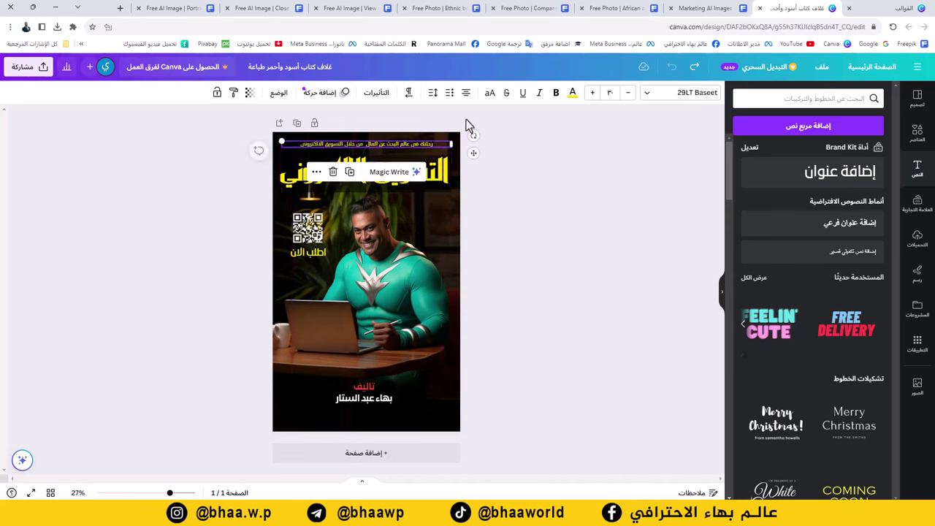
click(573, 93)
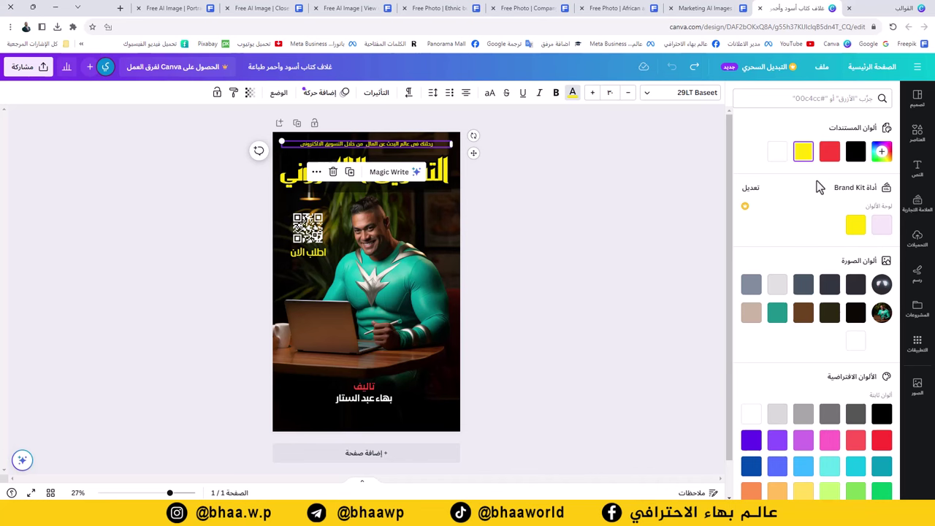
click(777, 151)
Move the author text slightly lower in the dark area at the bottom of the cover.
click(406, 254)
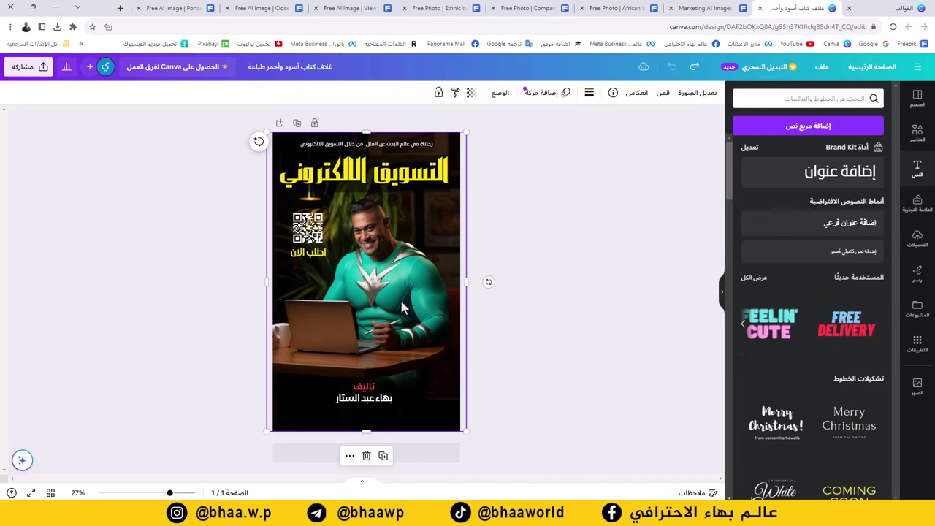
drag(366, 398, 363, 402)
click(547, 331)
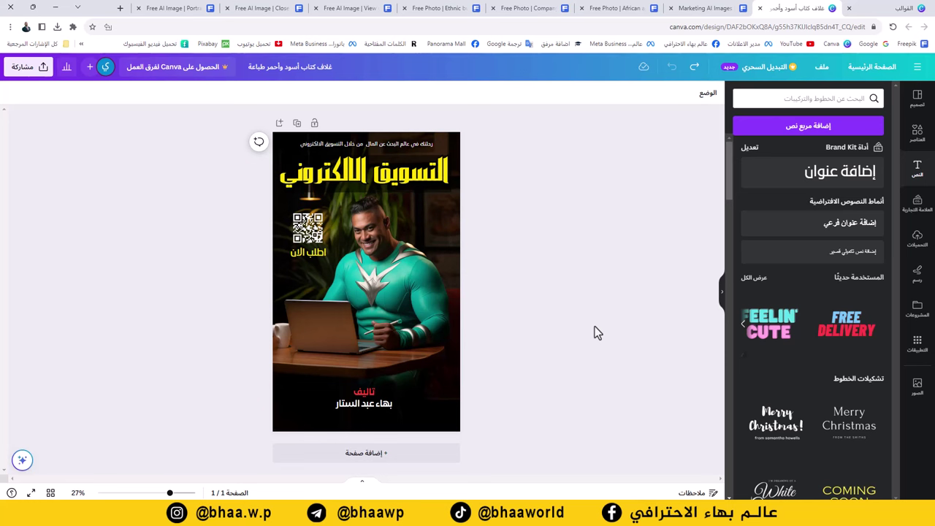
Choose JPG as the file type for downloading the finished book cover.
click(27, 66)
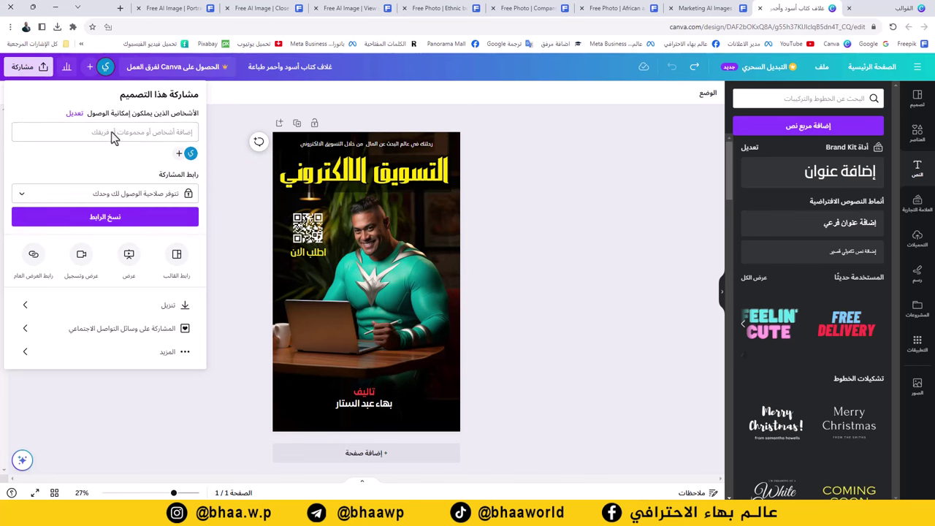
click(165, 307)
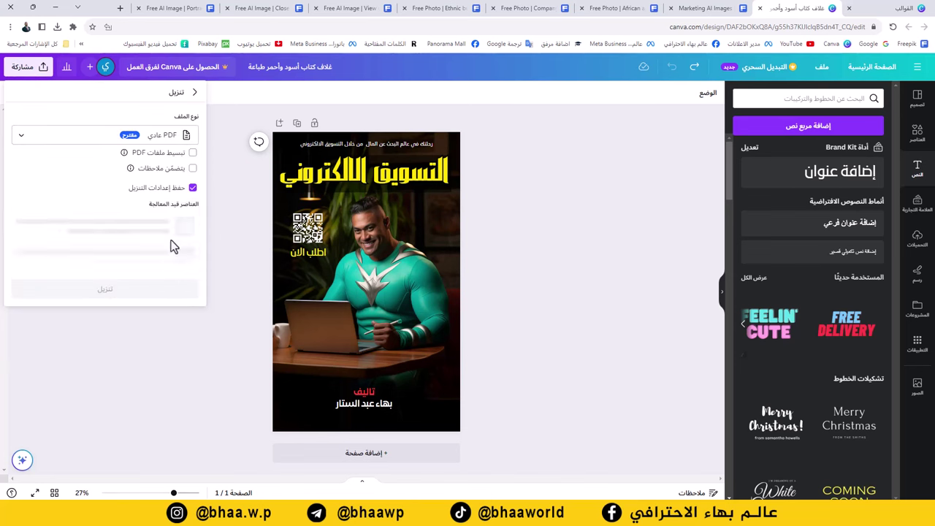
click(157, 140)
click(156, 167)
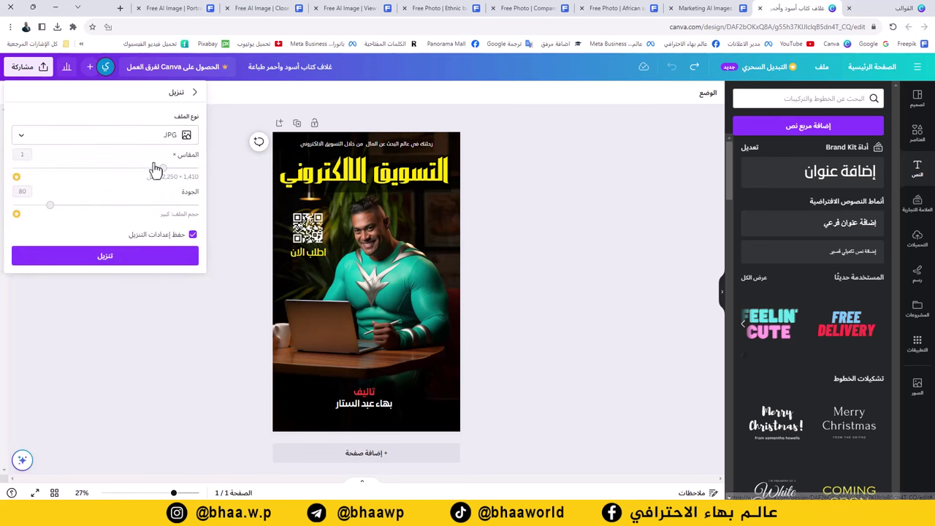